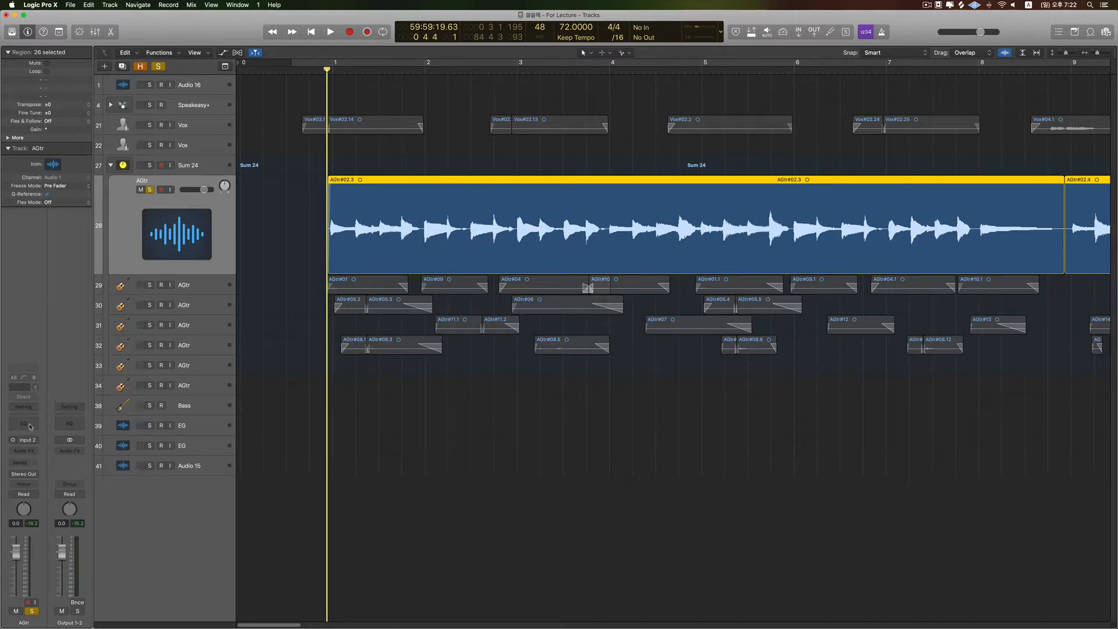
Insert a Channel EQ on the AGtr track, scale its window to 130%, and move it over the arrangement
left_click(31, 427)
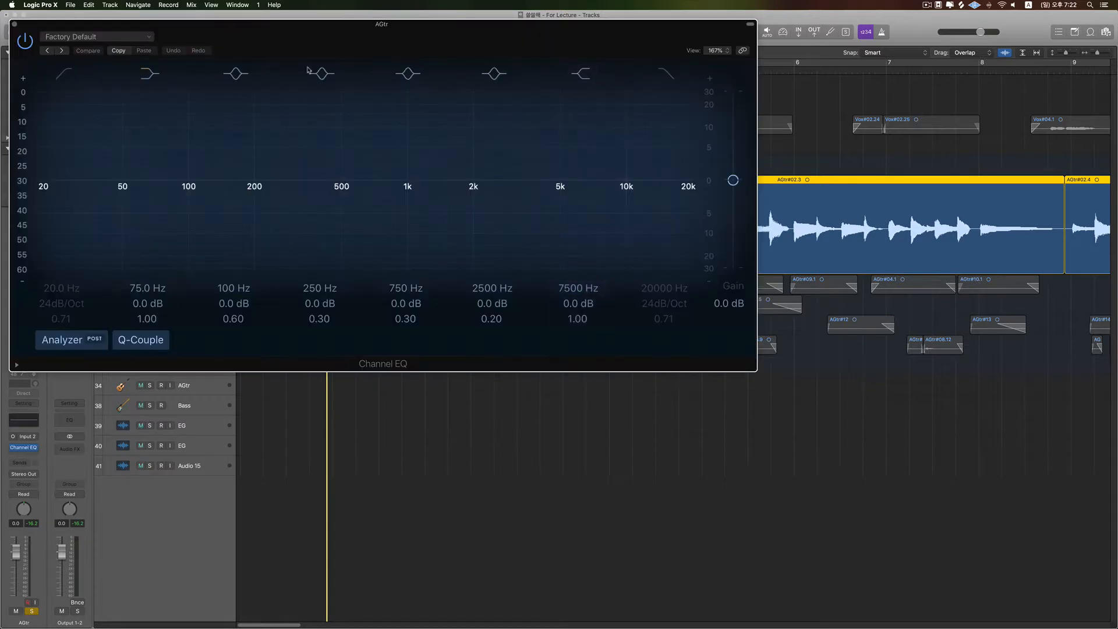
left_click_drag(756, 367, 589, 303)
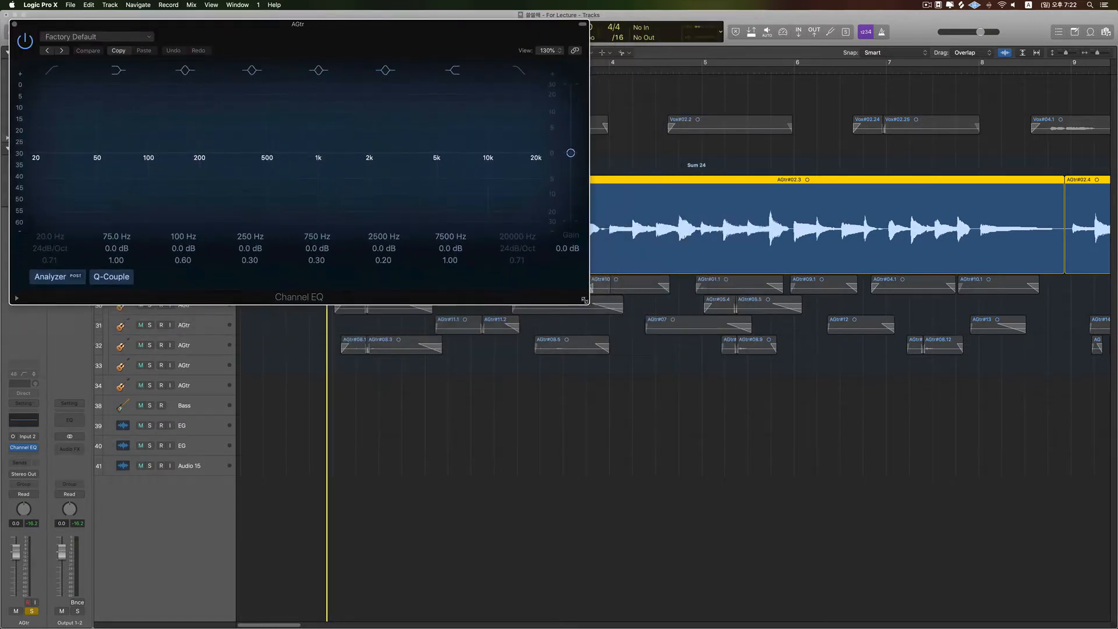
left_click_drag(275, 39, 551, 119)
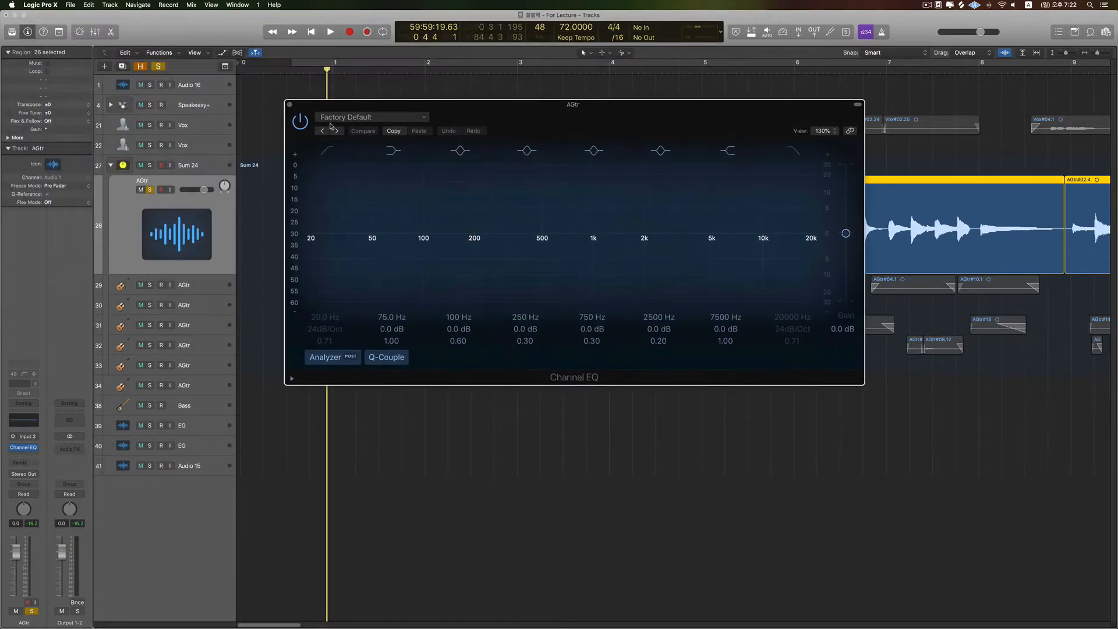
left_click(360, 124)
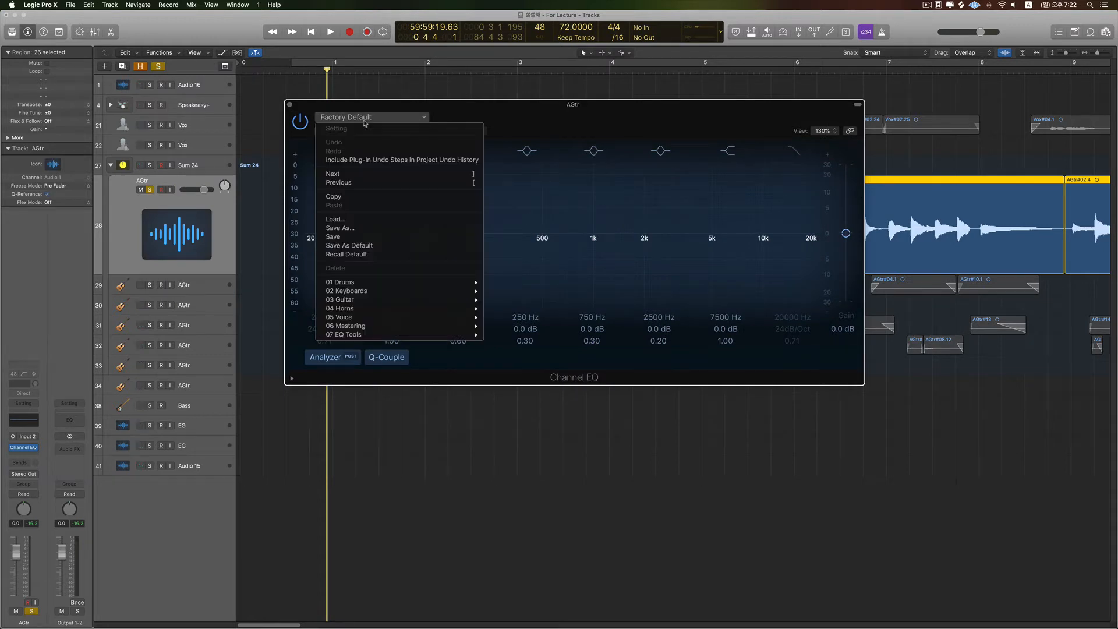
mouse_move(414, 323)
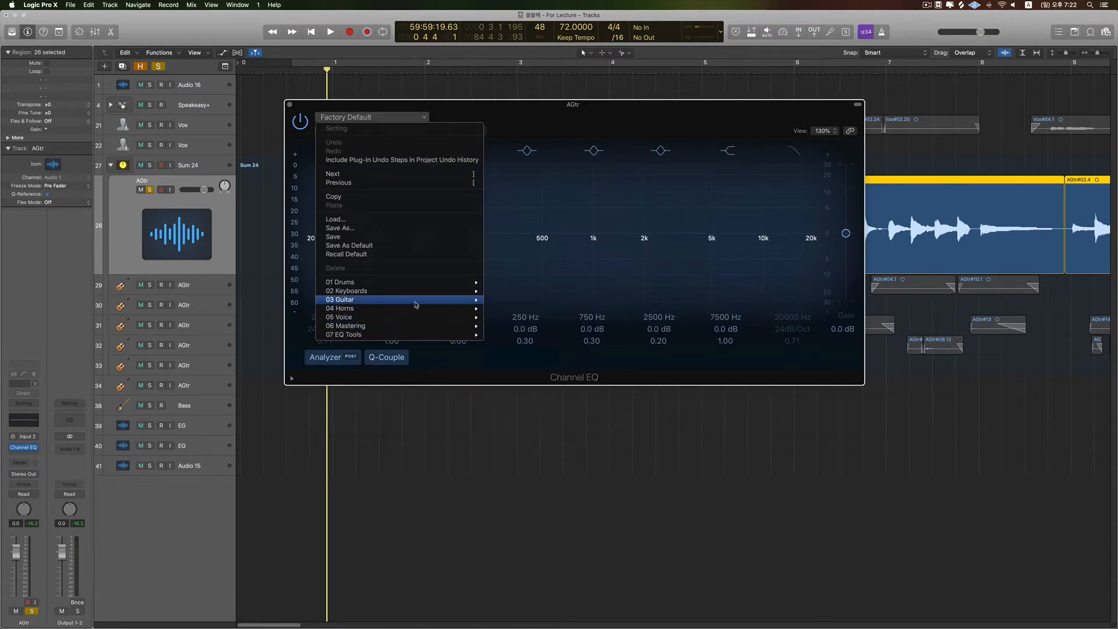
mouse_move(416, 304)
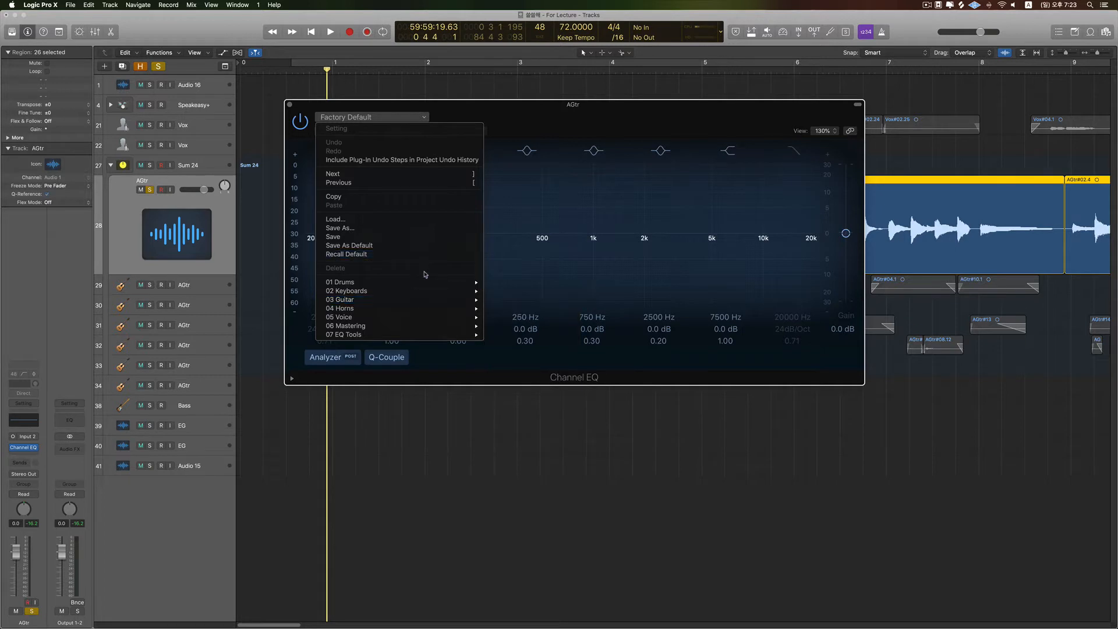
left_click(468, 109)
left_click_drag(468, 109, 454, 61)
left_click(376, 69)
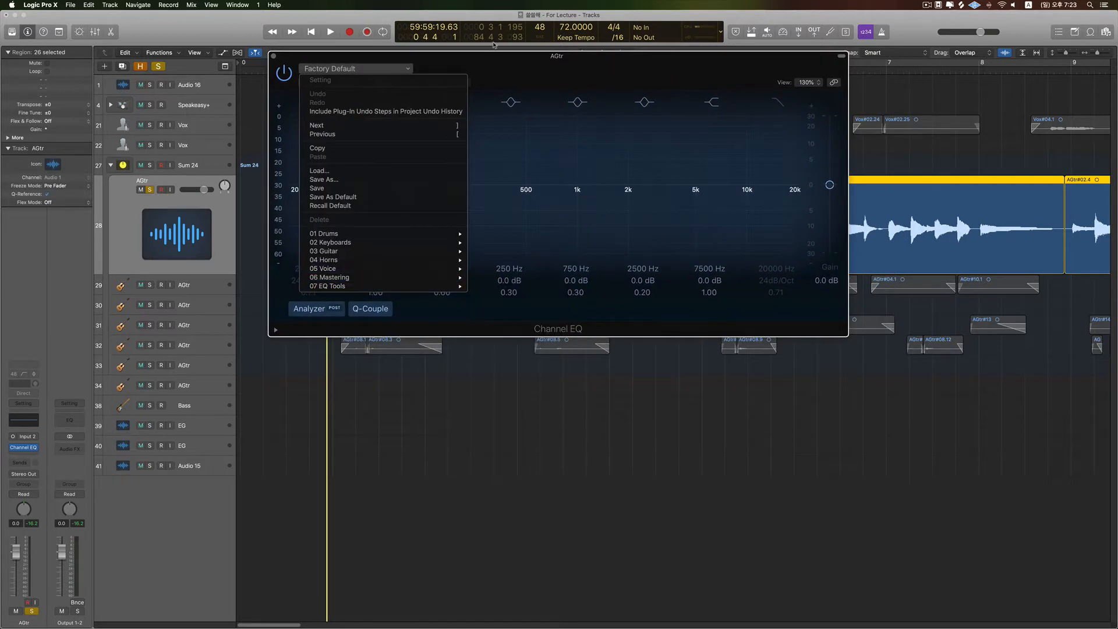
left_click(506, 62)
Add a mono Vintage Tube EQ below the Channel EQ on the AGtr track
left_click(30, 448)
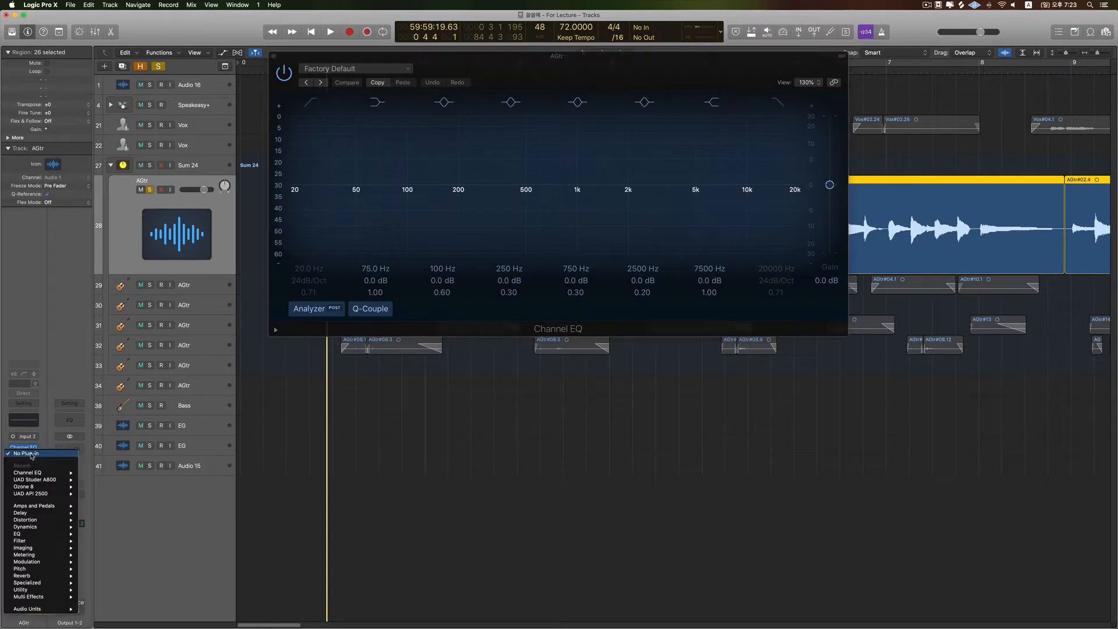
mouse_move(51, 535)
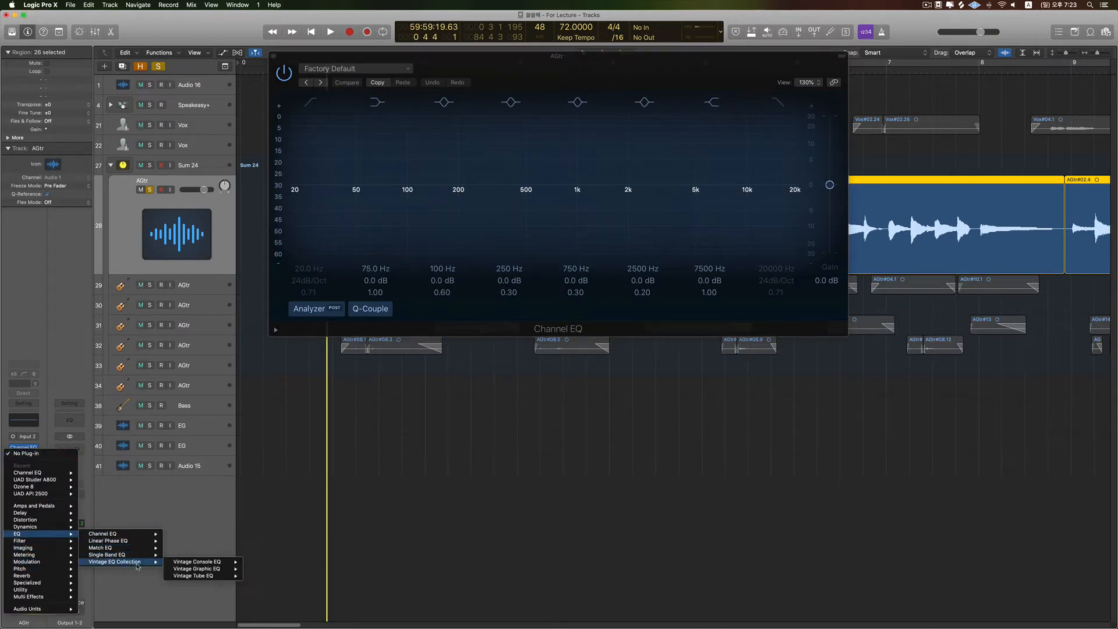
mouse_move(131, 562)
mouse_move(203, 577)
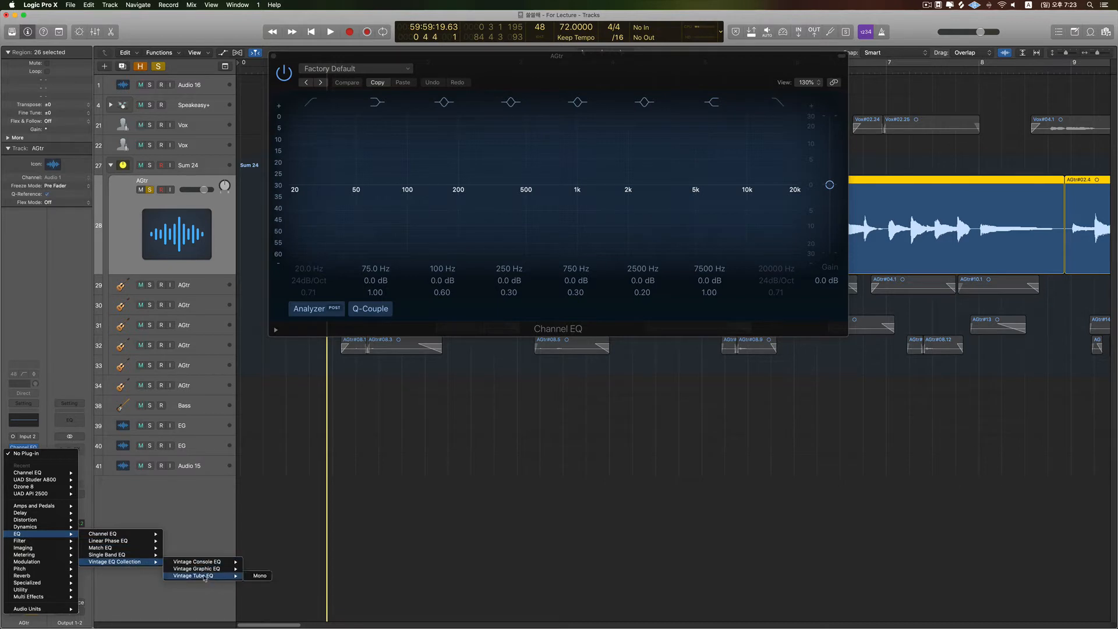
left_click(256, 576)
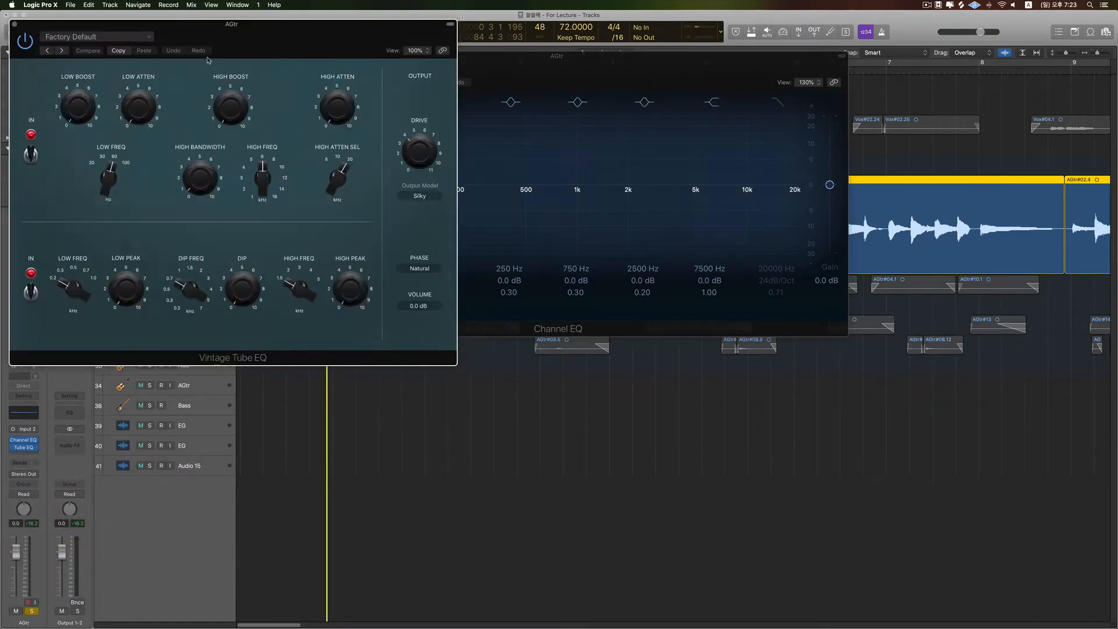
Arrange the Channel EQ and Vintage Tube EQ windows side by side, leaving the start of the AGtr region uncovered
left_click_drag(430, 70, 970, 134)
left_click_drag(765, 64, 550, 159)
left_click_drag(860, 121, 819, 173)
left_click_drag(533, 161, 575, 269)
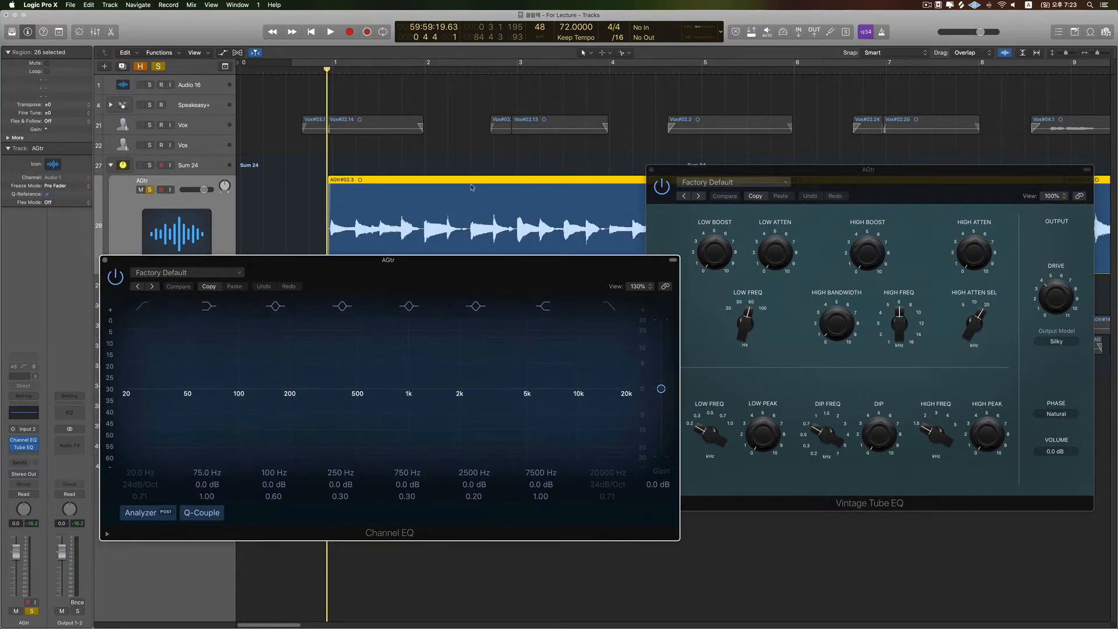
Bypass the Vintage Tube EQ, audition the opening of the soloed AGtr track, and return the playhead to bar 1
scroll(468, 153, "up", 6)
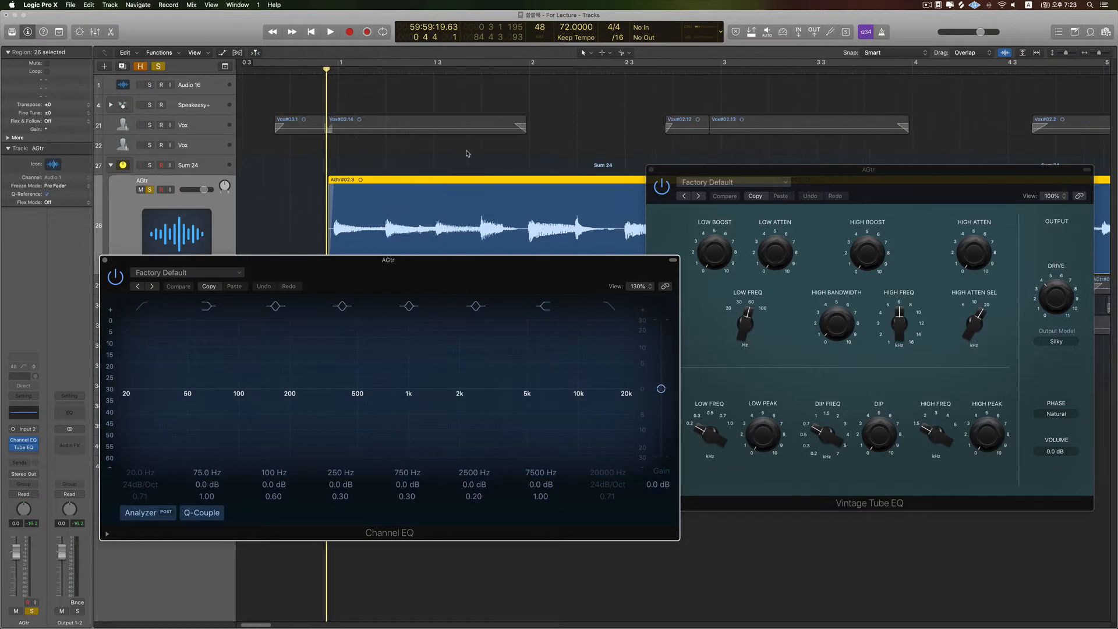
scroll(468, 153, "down", 3)
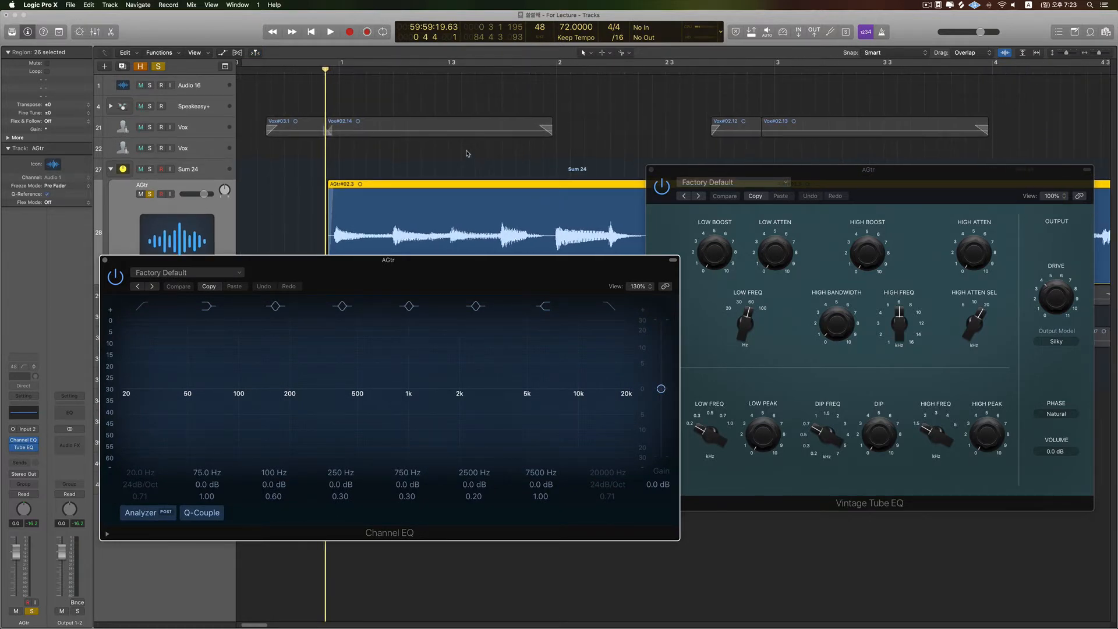
scroll(466, 154, "right", 2)
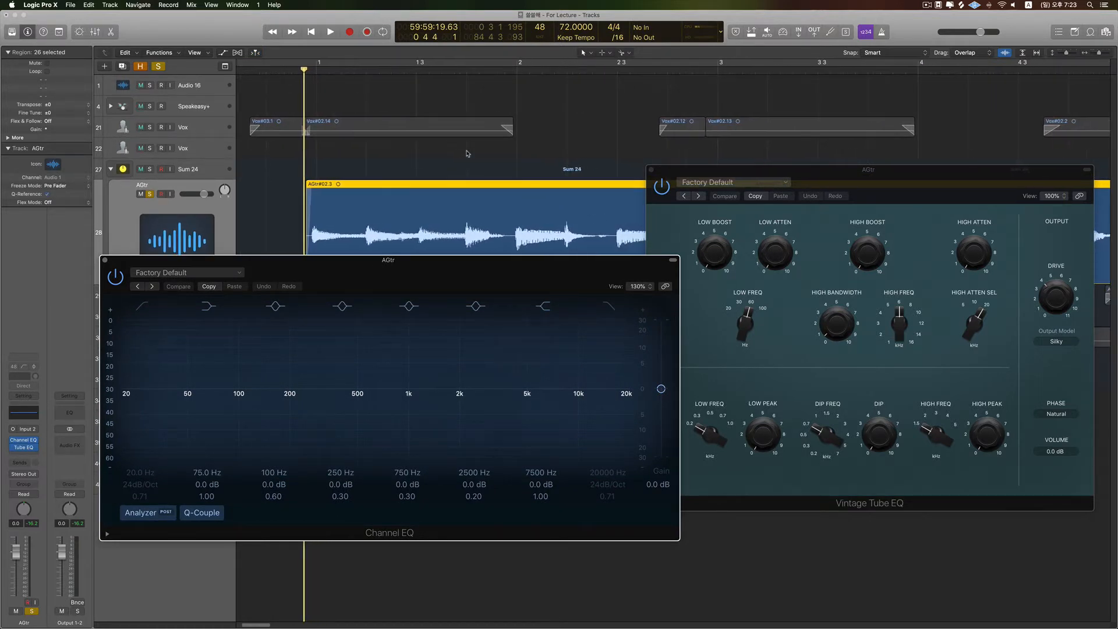
left_click(678, 174)
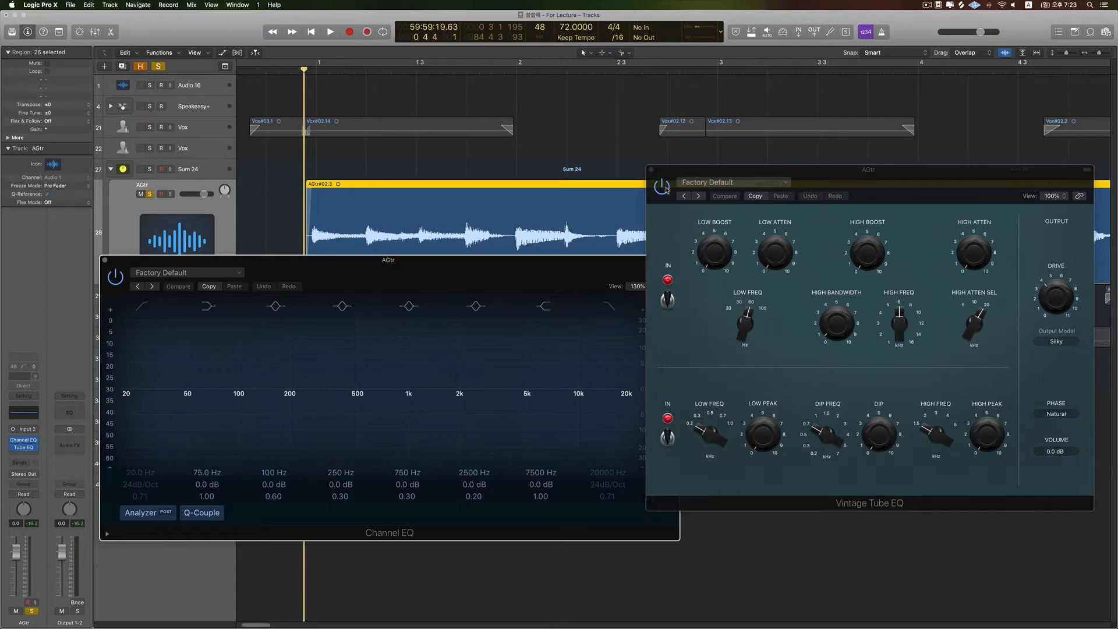
left_click_drag(685, 171, 708, 184)
key("space")
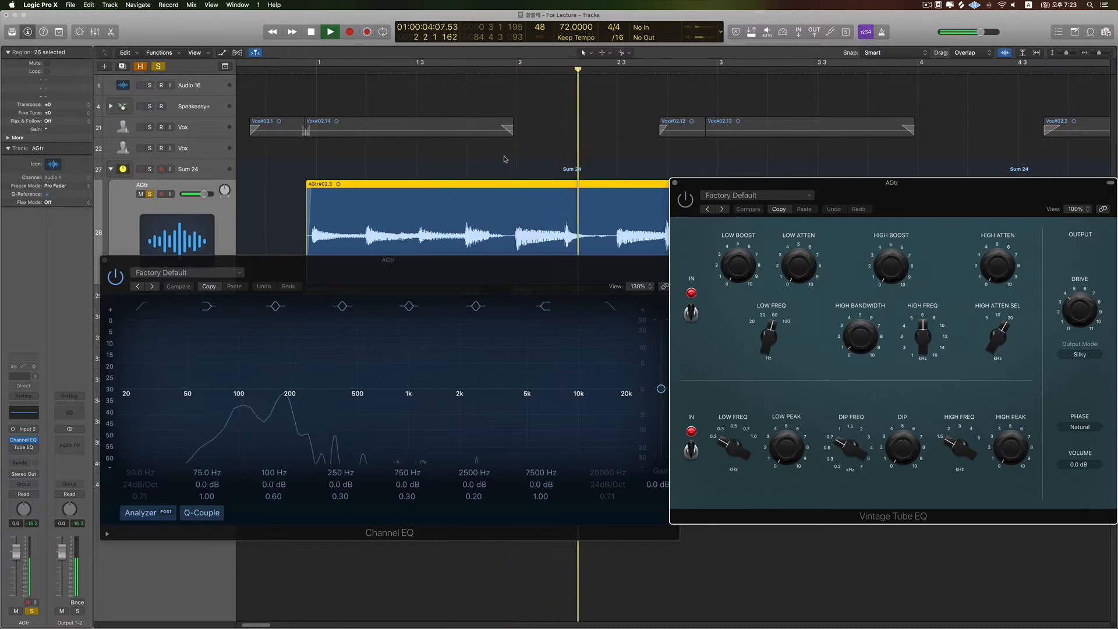
key("space")
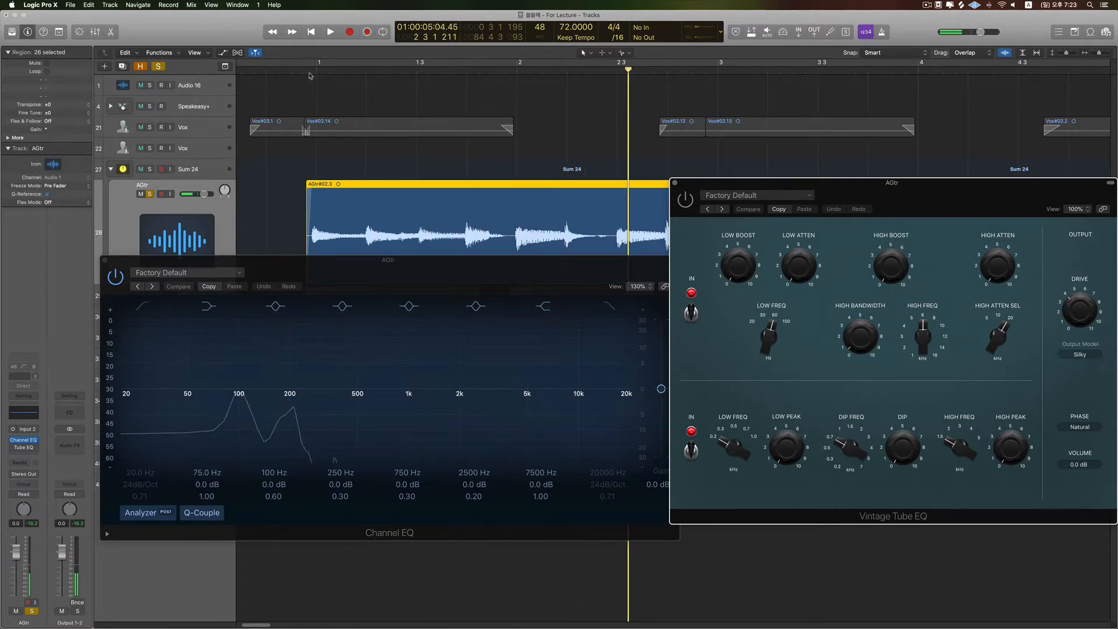
left_click(309, 70)
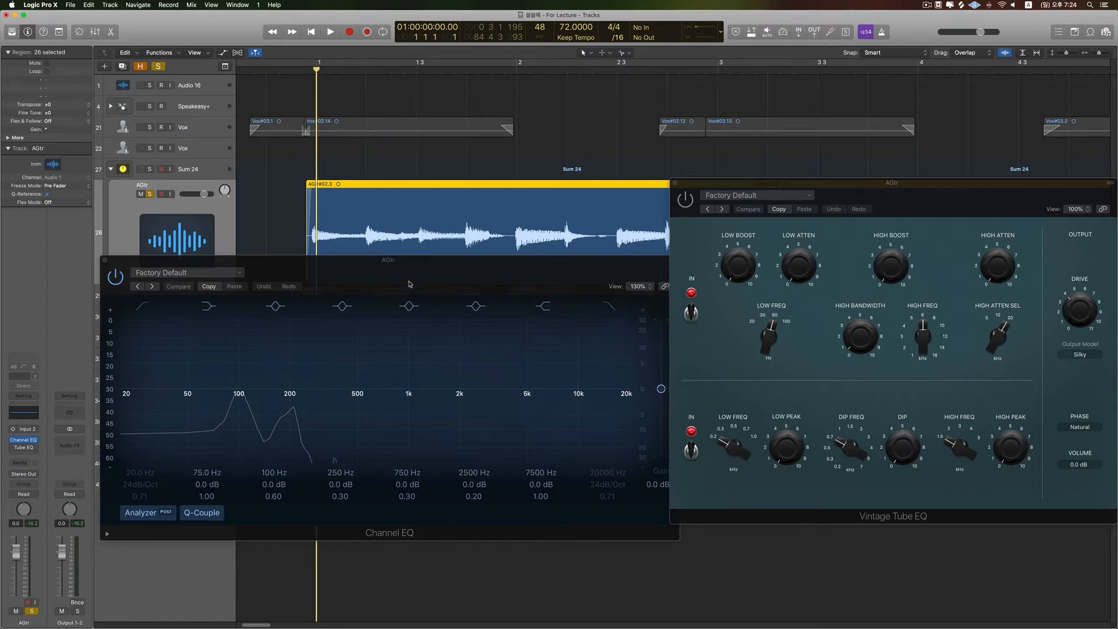
Move the Channel EQ window off the lower guitar tracks and load its Acoustic Guitar Bright preset
left_click_drag(419, 275, 860, 114)
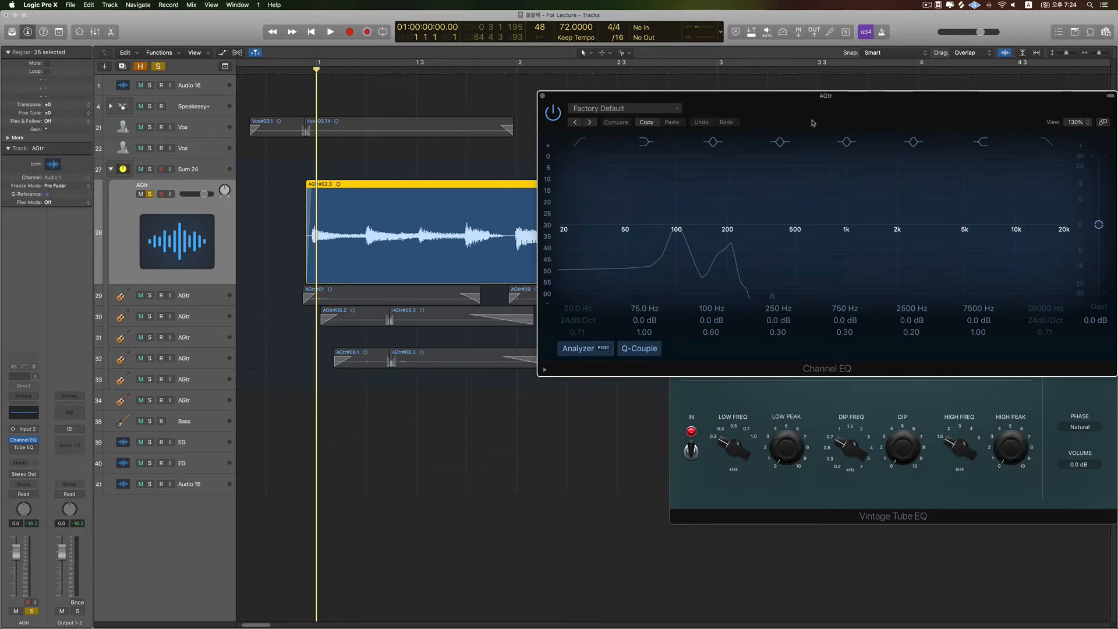
left_click(645, 110)
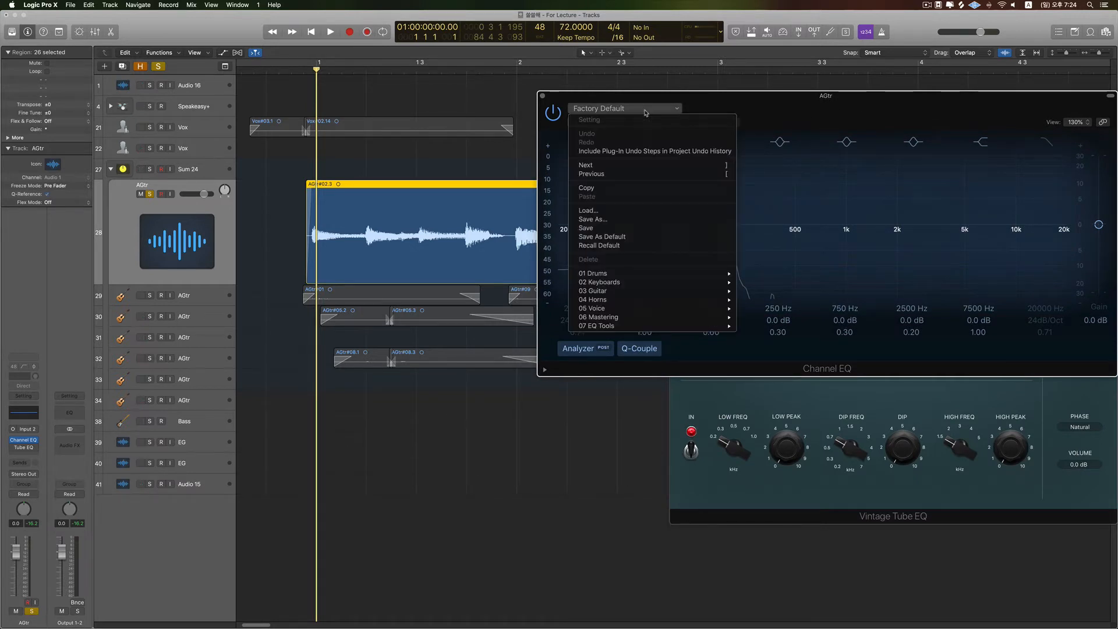
mouse_move(629, 292)
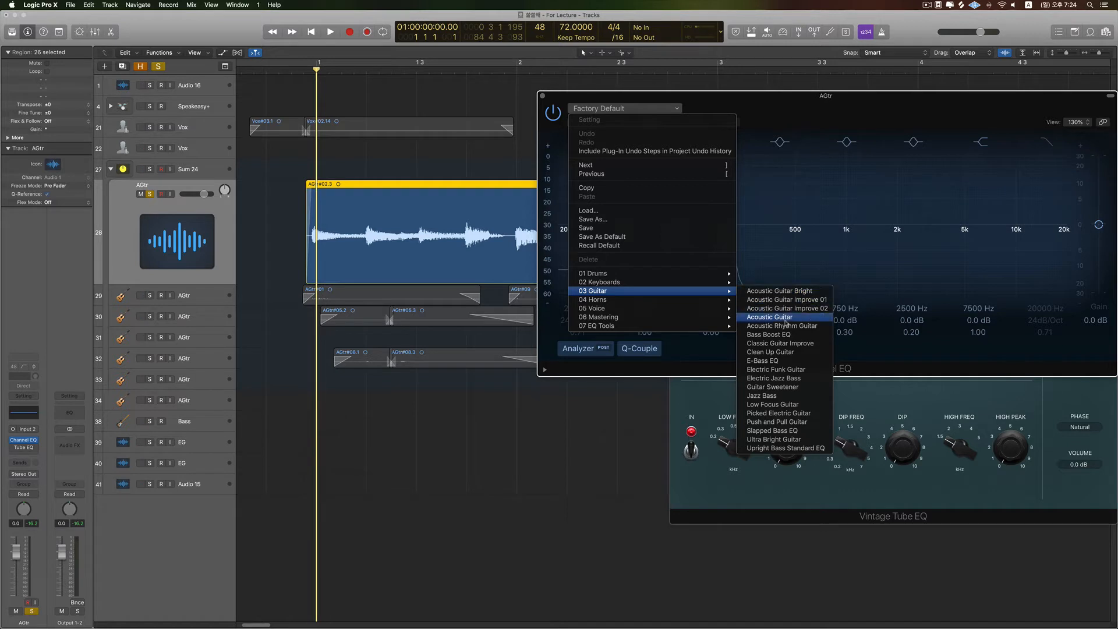
left_click(794, 291)
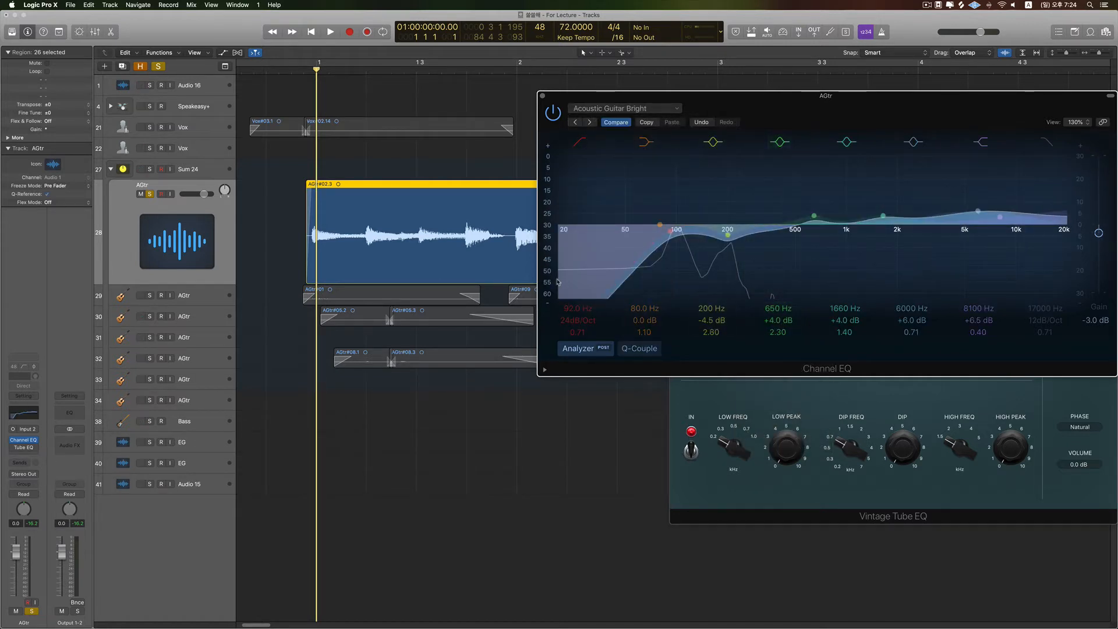
left_click_drag(709, 98, 710, 102)
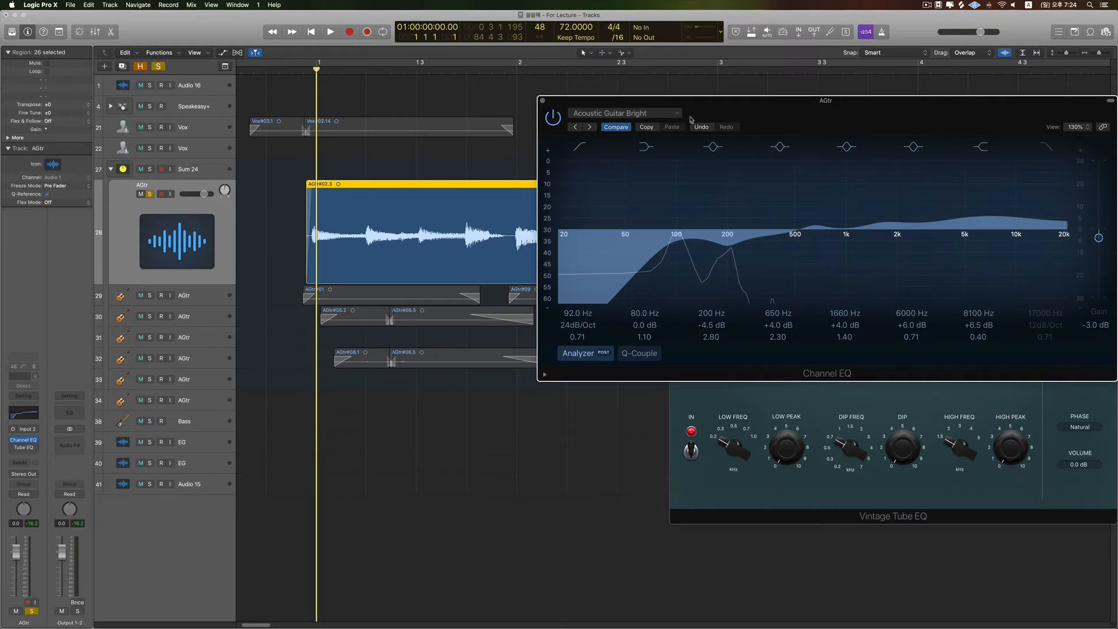
left_click_drag(747, 105, 732, 99)
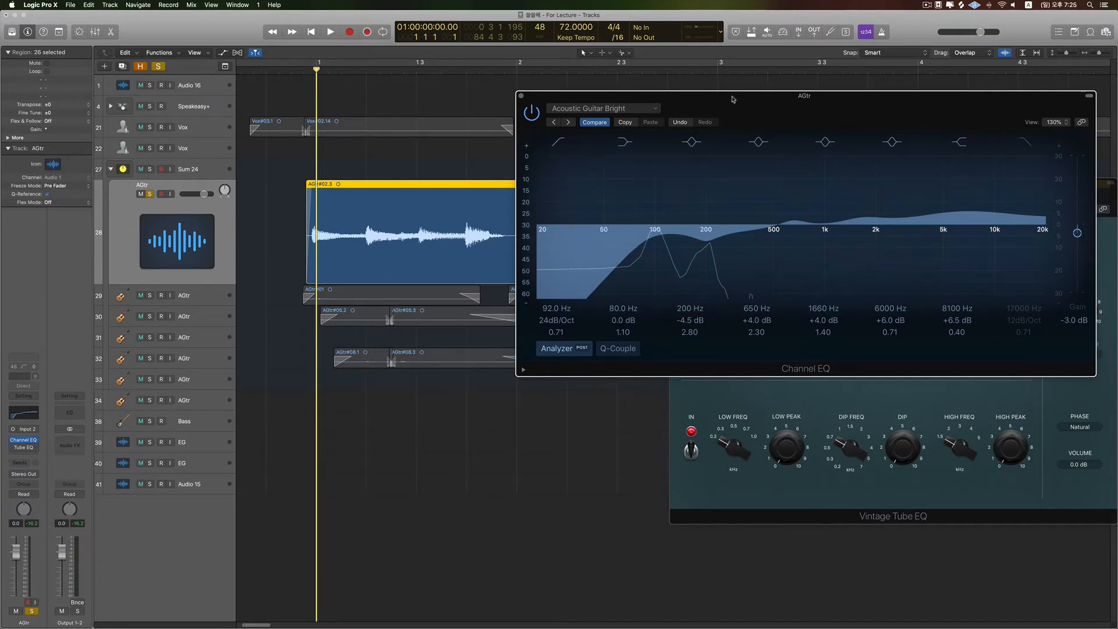
left_click_drag(732, 99, 740, 101)
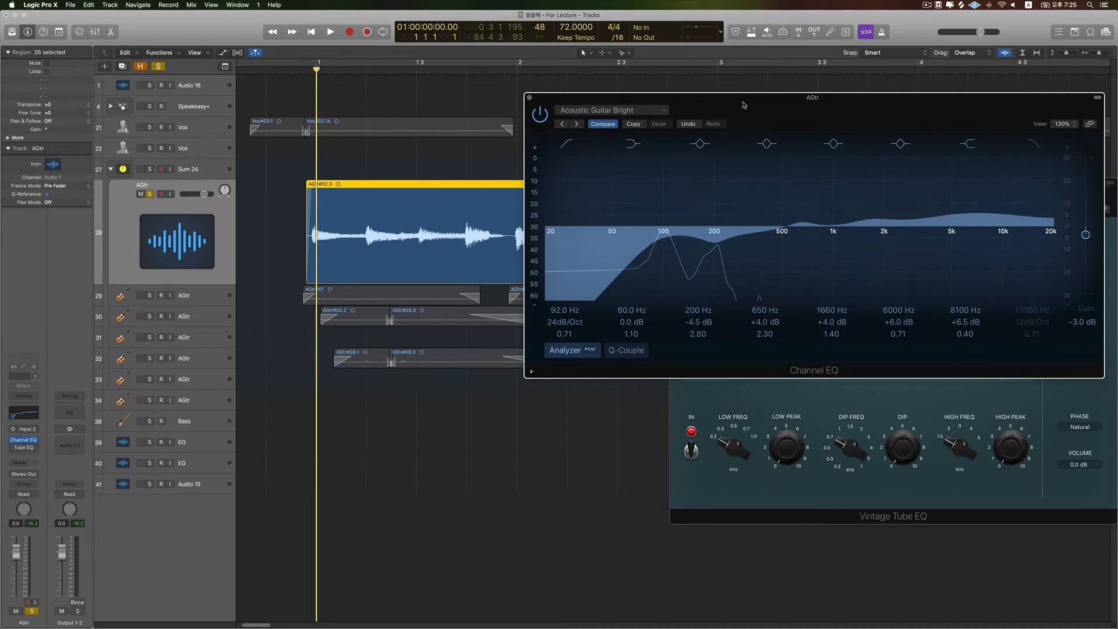
left_click_drag(751, 103, 743, 107)
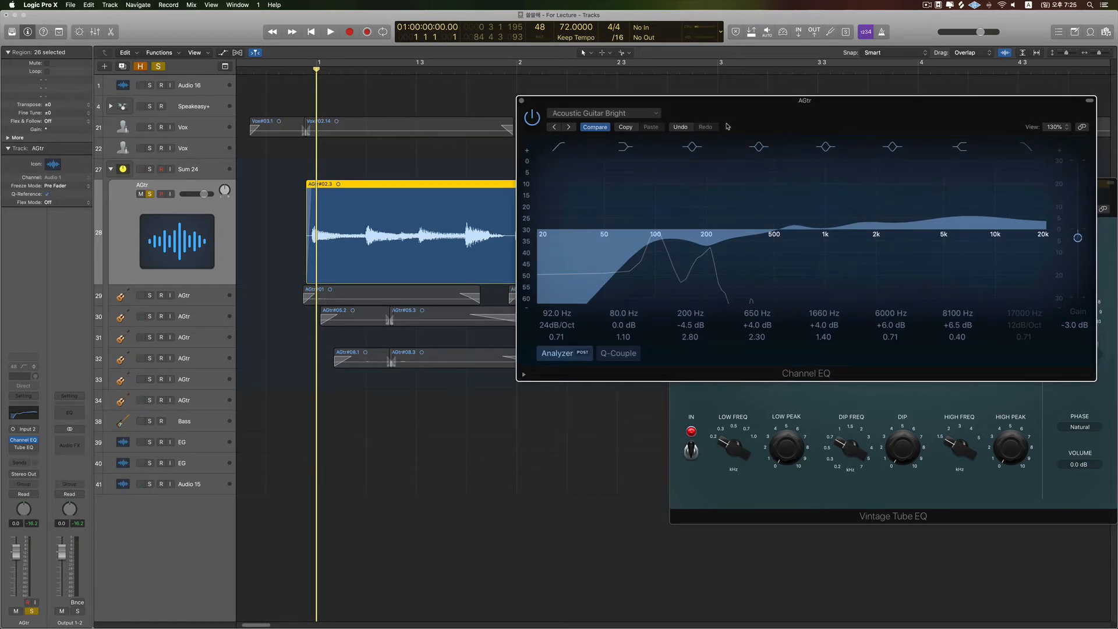
left_click(627, 115)
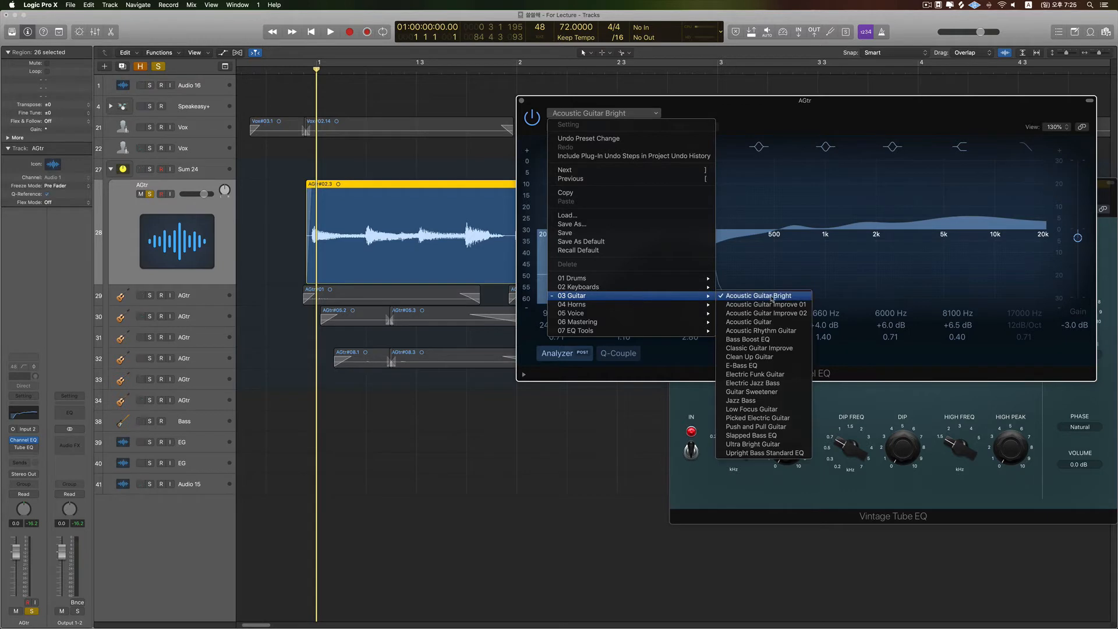
left_click(772, 297)
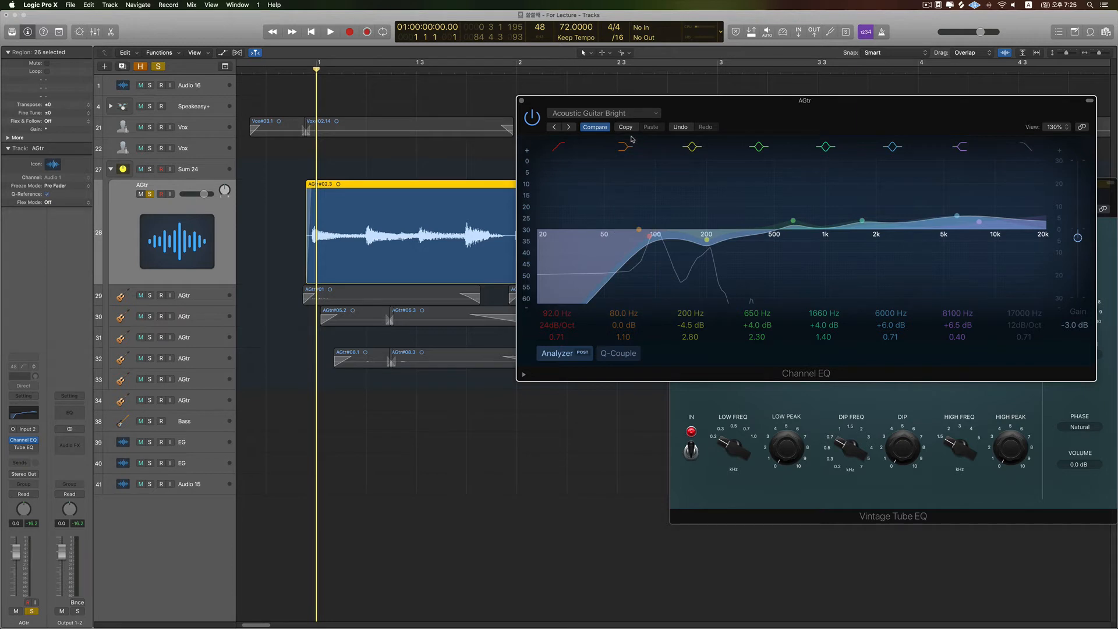
left_click(626, 115)
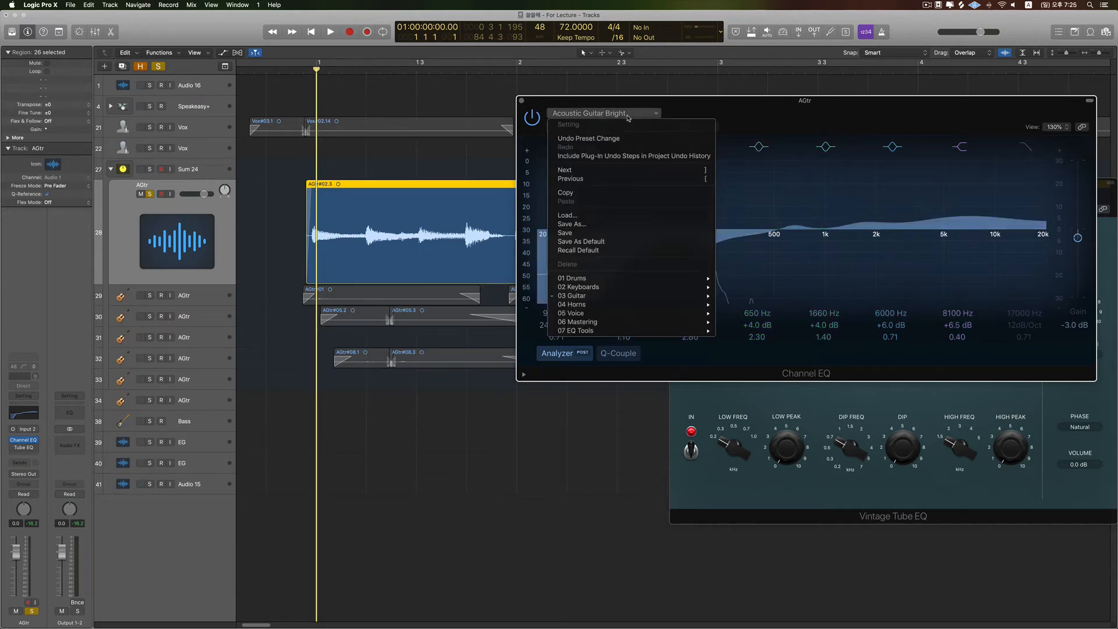
left_click(690, 109)
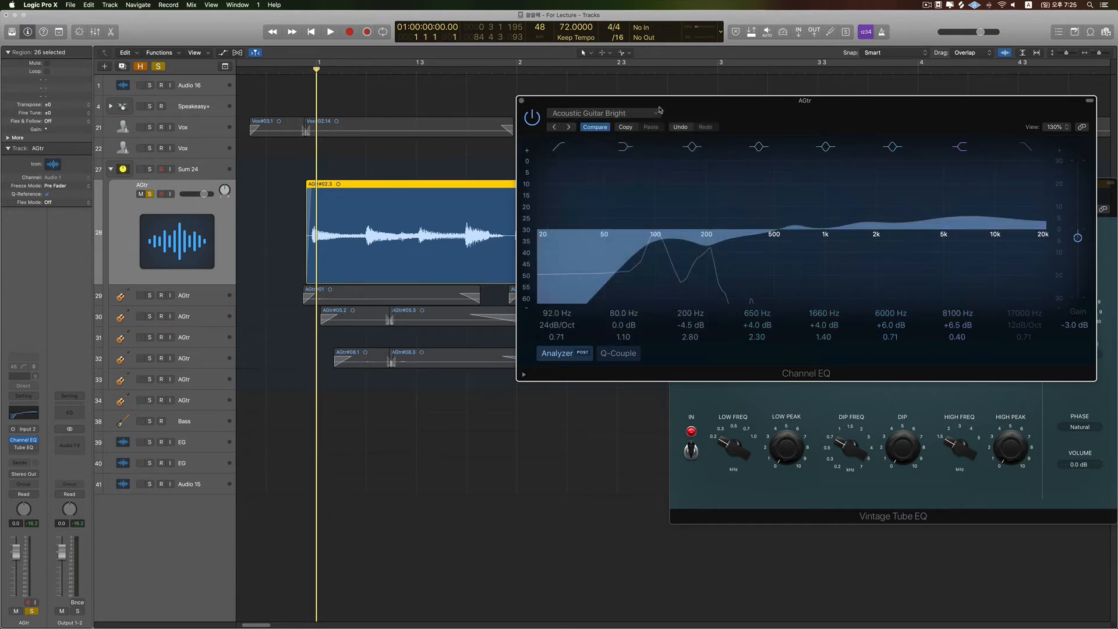
Play the AGtr region briefly from its start to hear the EQ preset, and return the playhead to that start
left_click(305, 70)
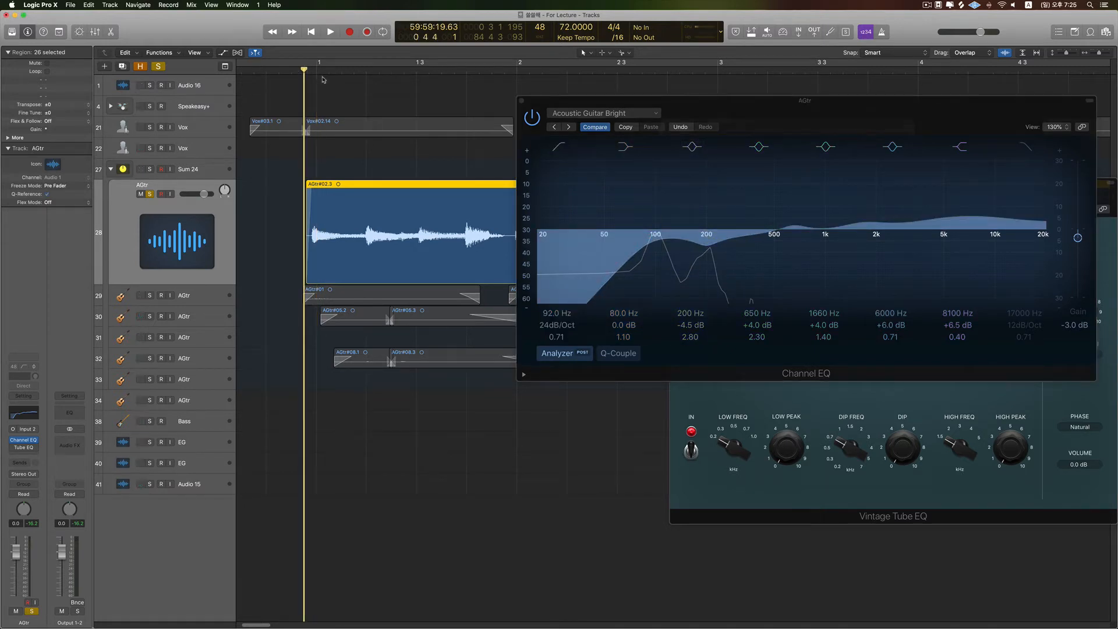
key("space")
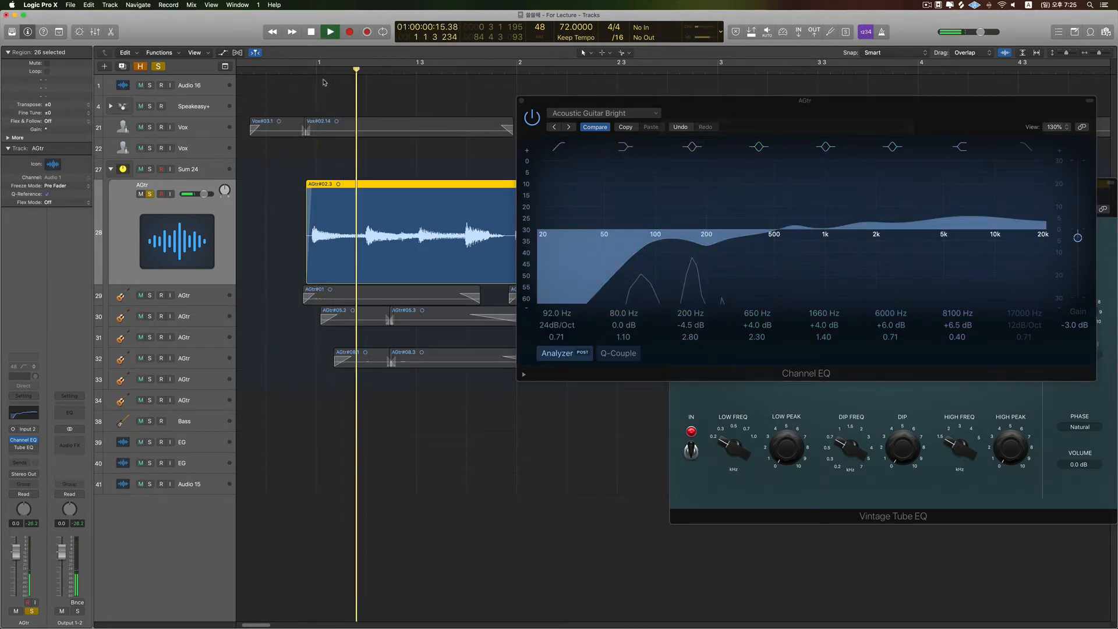
key("space")
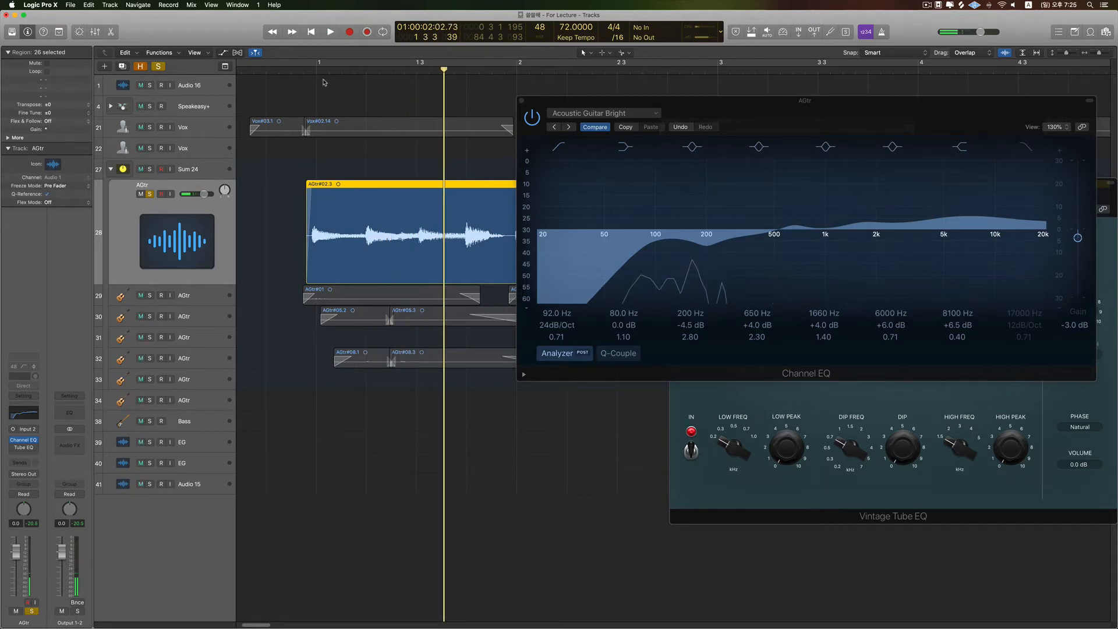
key("Return")
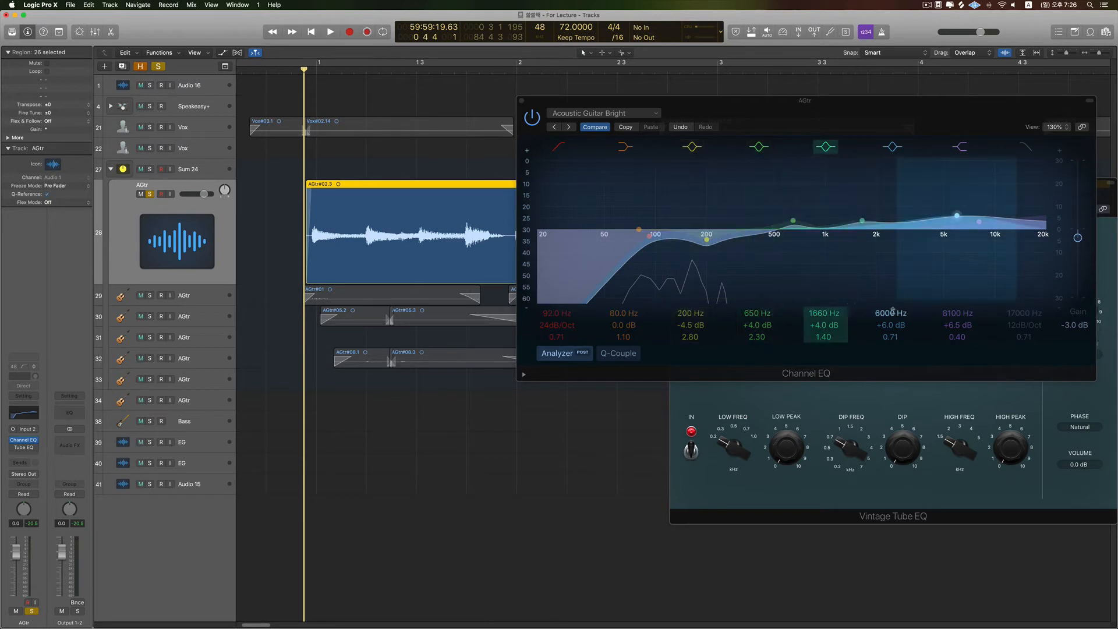
Recall the Channel EQ's default setting, and reload its Acoustic Guitar Bright preset
left_click(585, 113)
left_click(608, 250)
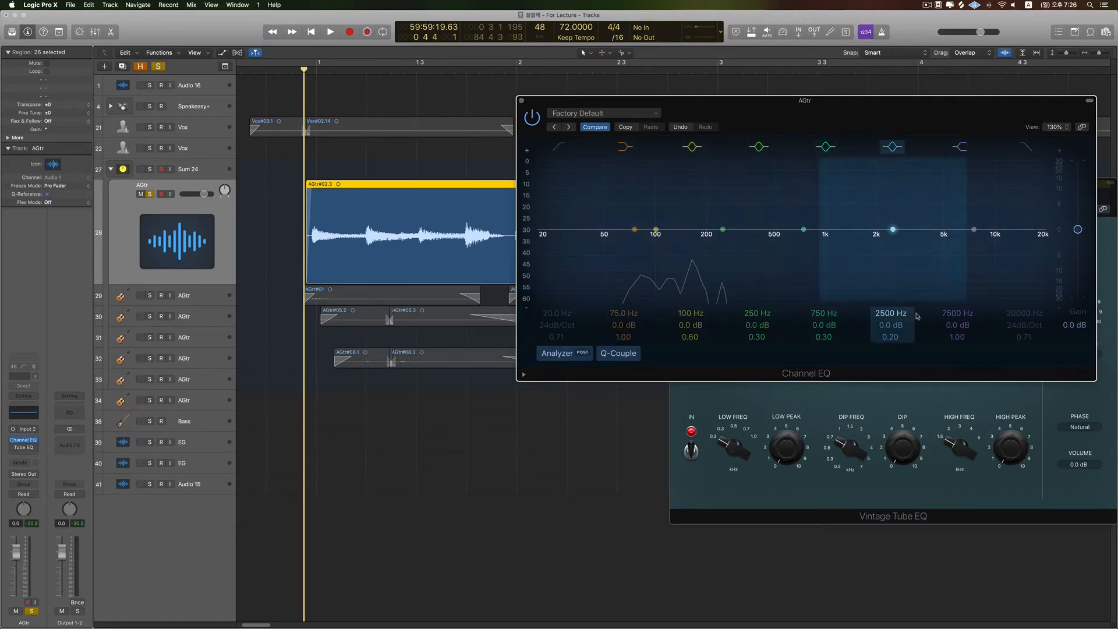
left_click(591, 114)
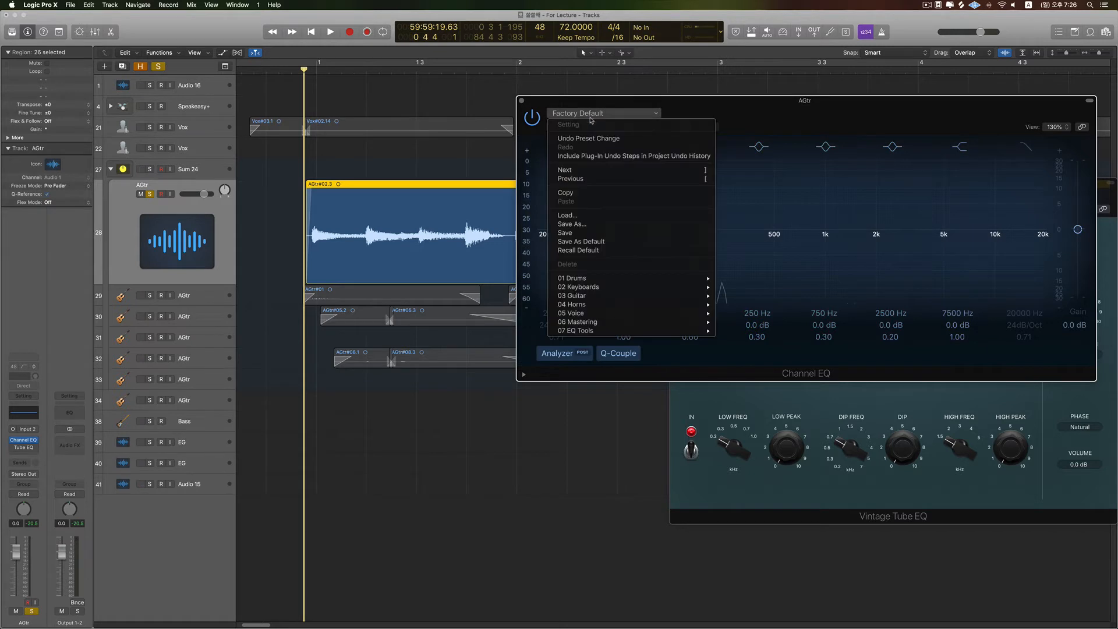
mouse_move(662, 296)
left_click(741, 296)
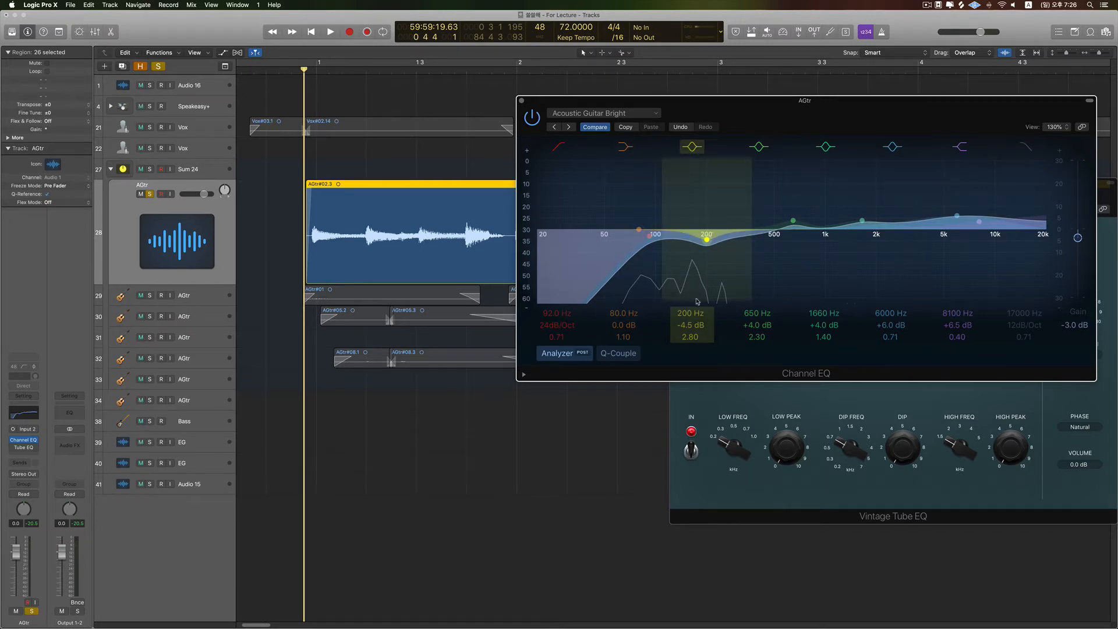
Boost the Channel EQ's 200 Hz band to +24.0 dB and play the AGtr region to hear the exaggerated lows
left_click_drag(691, 325, 690, 274)
left_click_drag(707, 200, 706, 241)
left_click_drag(686, 324, 690, 274)
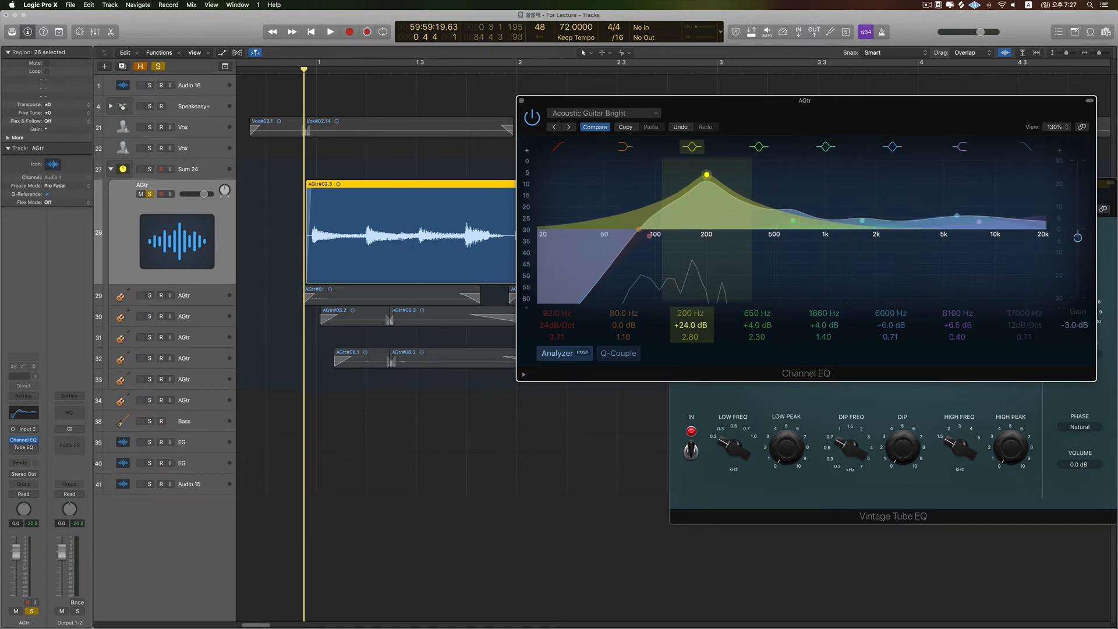
key("space")
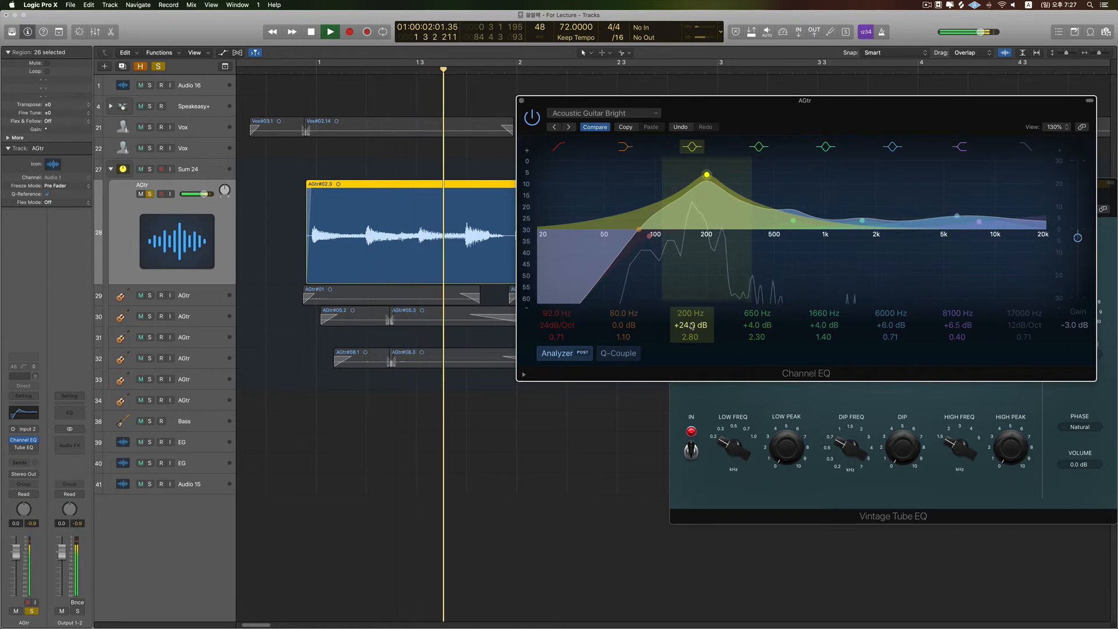
Cut the 200 Hz band to -15.0 dB during playback, and return the playhead to the region's start
left_click_drag(691, 326, 690, 358)
key("space")
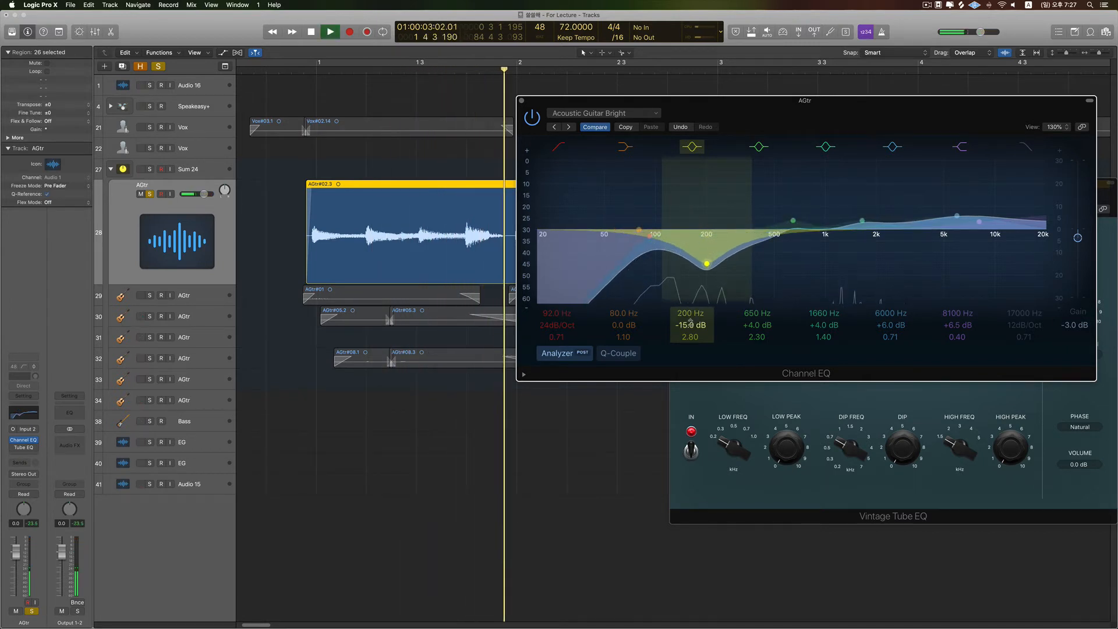
key("space")
key("Return")
Replay the AGtr region while raising the 200 Hz band to +19.5 dB, and stop playback
key("space")
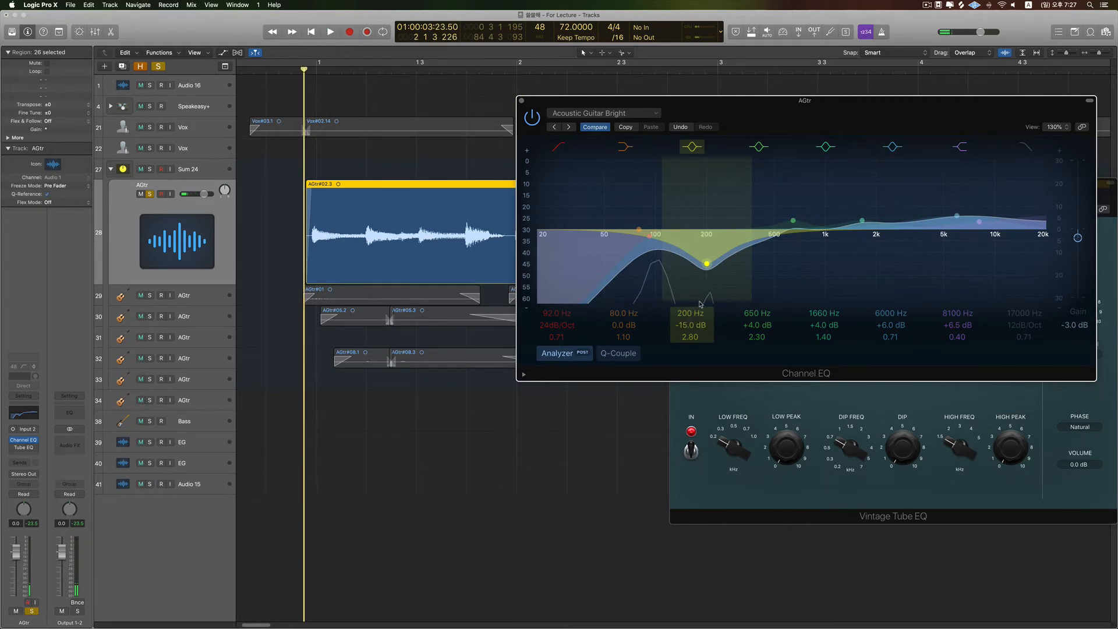
left_click_drag(697, 321, 697, 272)
key("space")
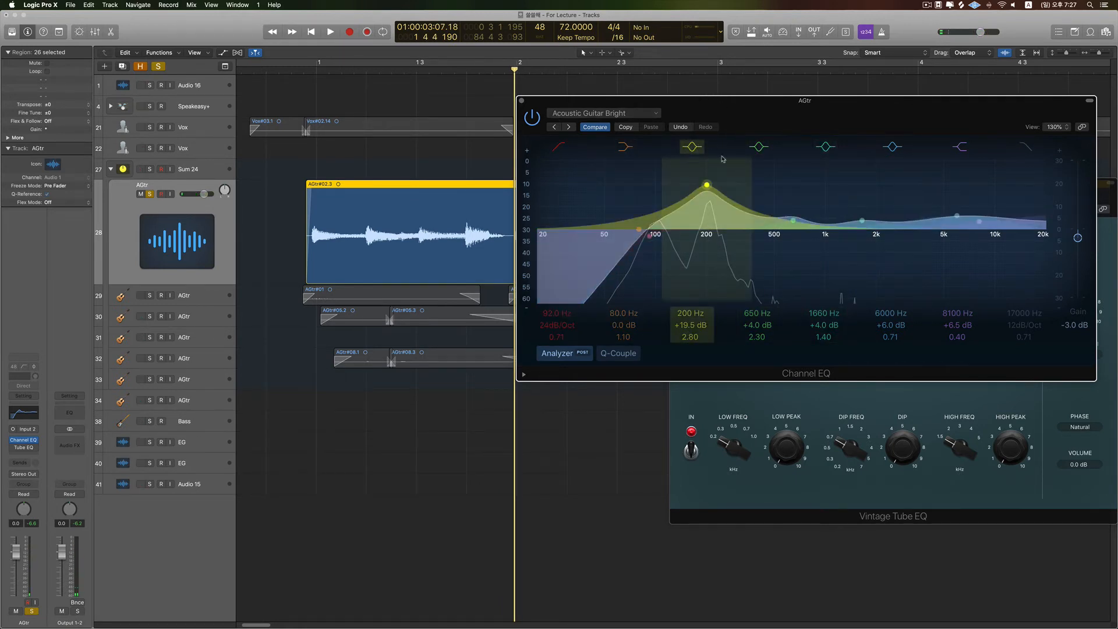
Raise the 200 Hz band to +24.0 dB, and lower its gain to about +10 dB while the region plays
left_click_drag(713, 272, 714, 253)
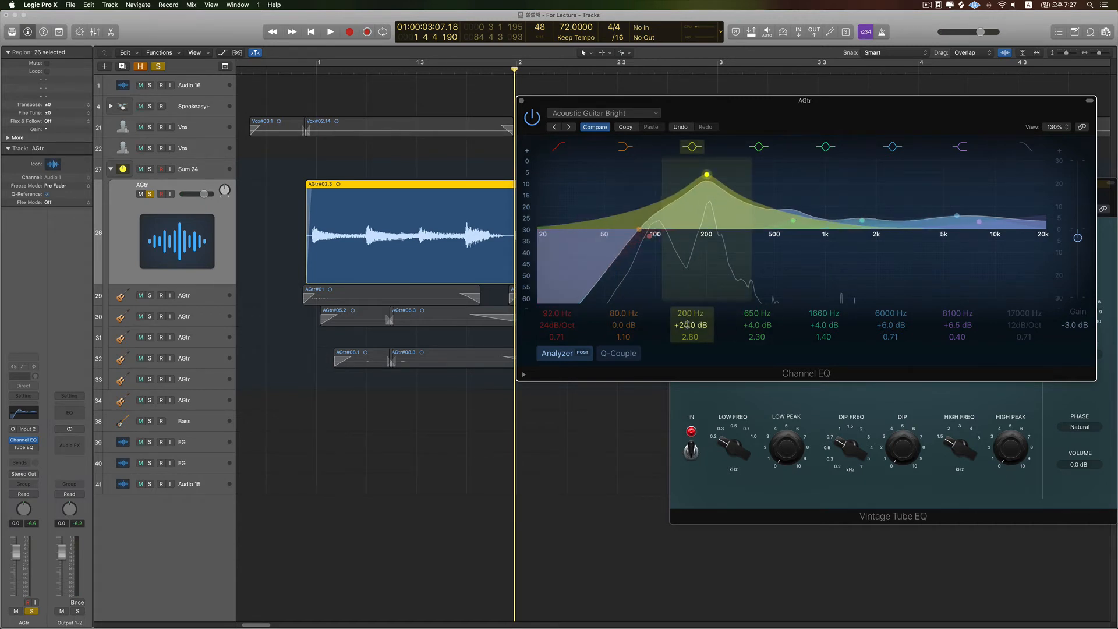
left_click_drag(689, 325, 690, 325)
key("space")
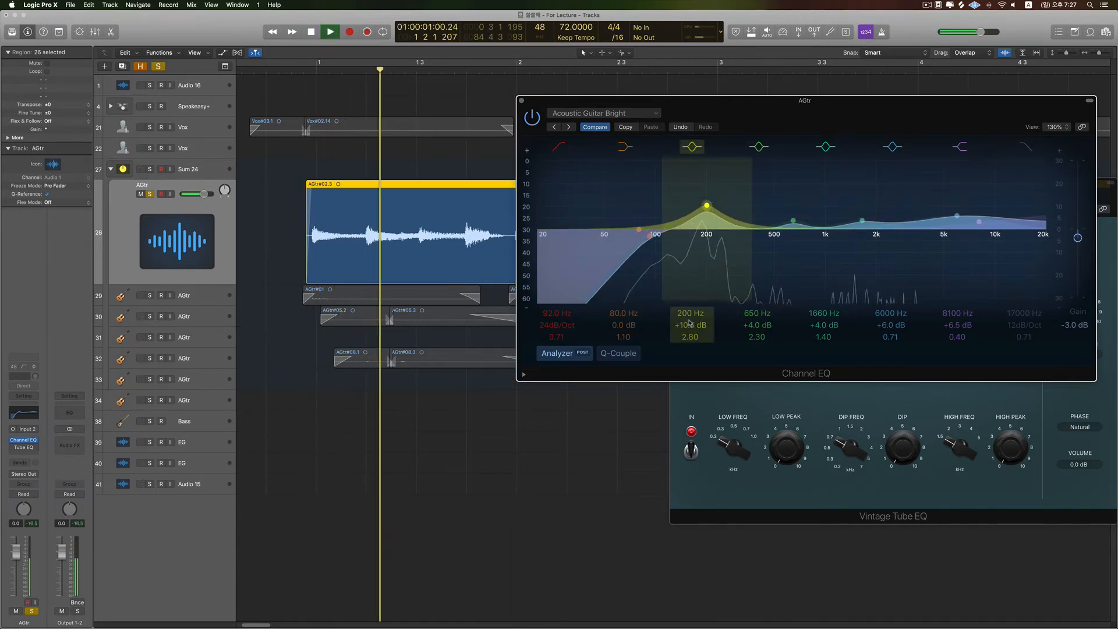
Stop playback and pull the low-mid band down to a -7.0 dB cut at 198 Hz
key("space")
left_click_drag(689, 325, 689, 347)
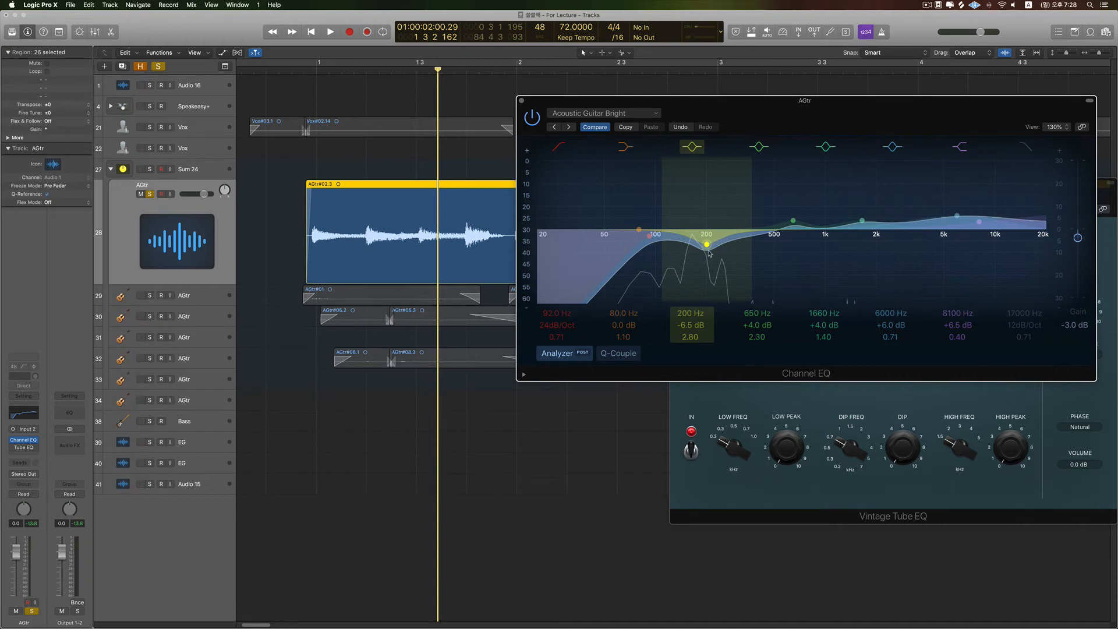
left_click_drag(693, 224, 706, 246)
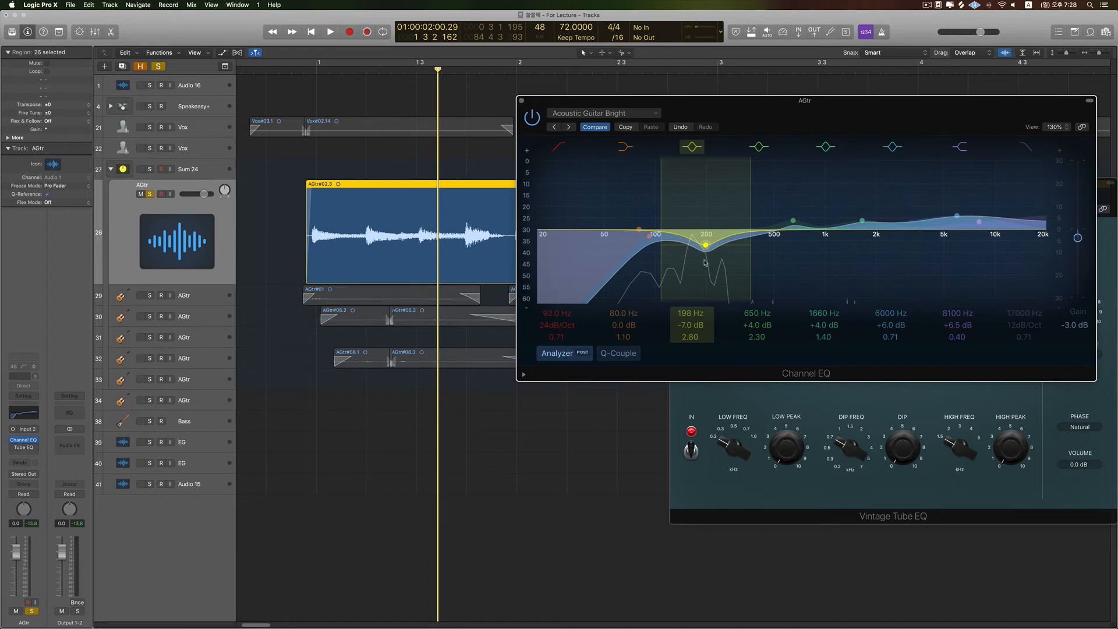
Load the Acoustic Guitar Improve 01 preset in the Channel EQ
left_click(627, 114)
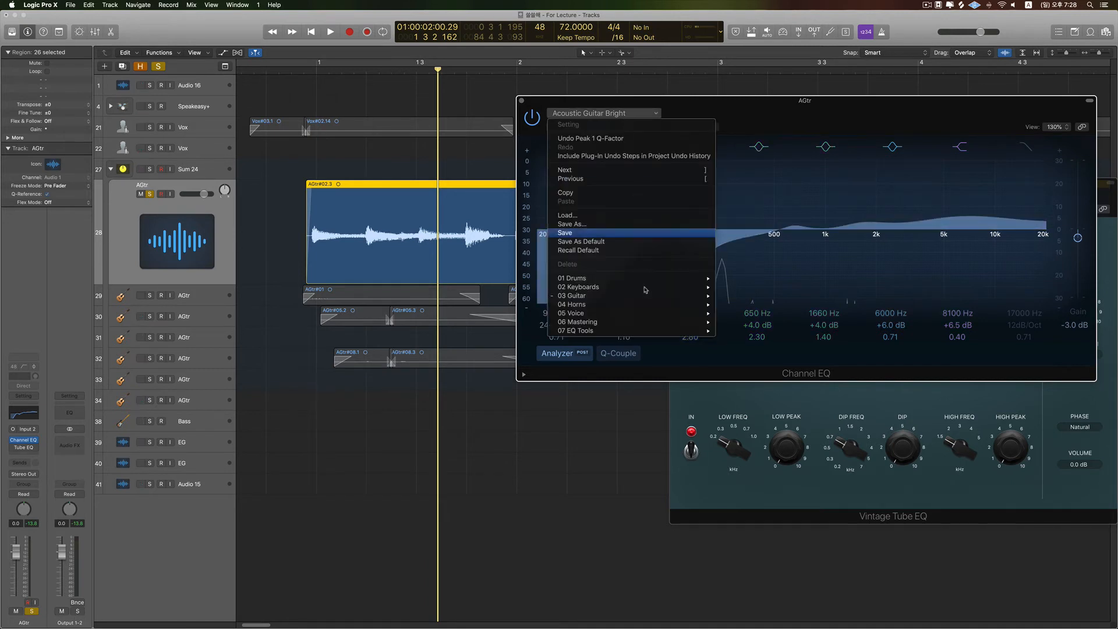
mouse_move(652, 297)
left_click(732, 306)
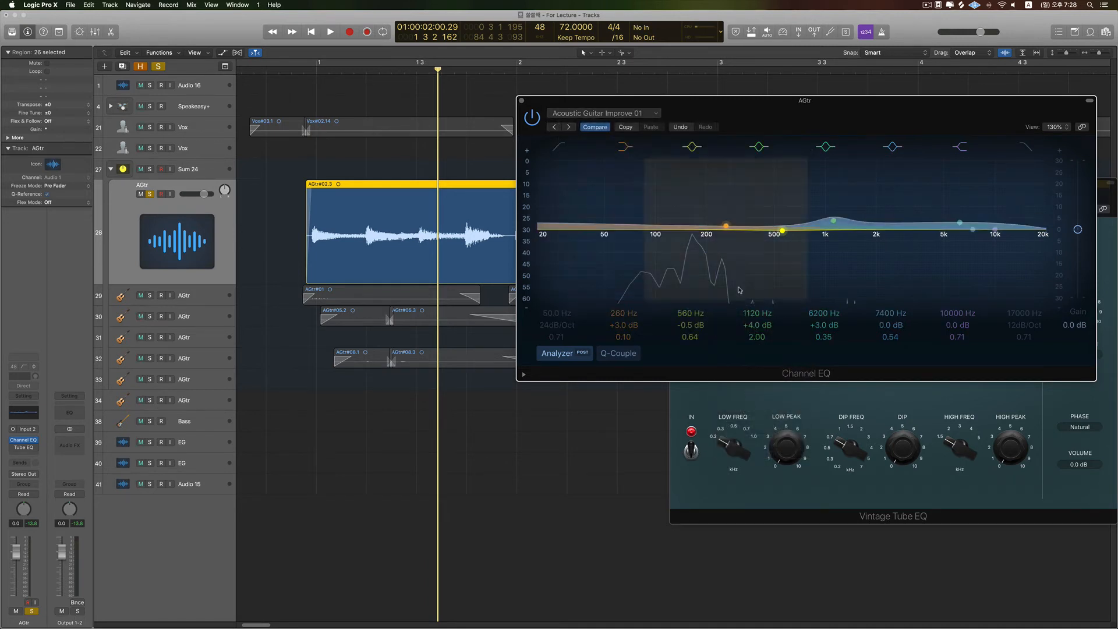
Load the Acoustic Guitar Improve 02 preset and raise its 670 Hz band to +8.0 dB
left_click(606, 113)
mouse_move(646, 296)
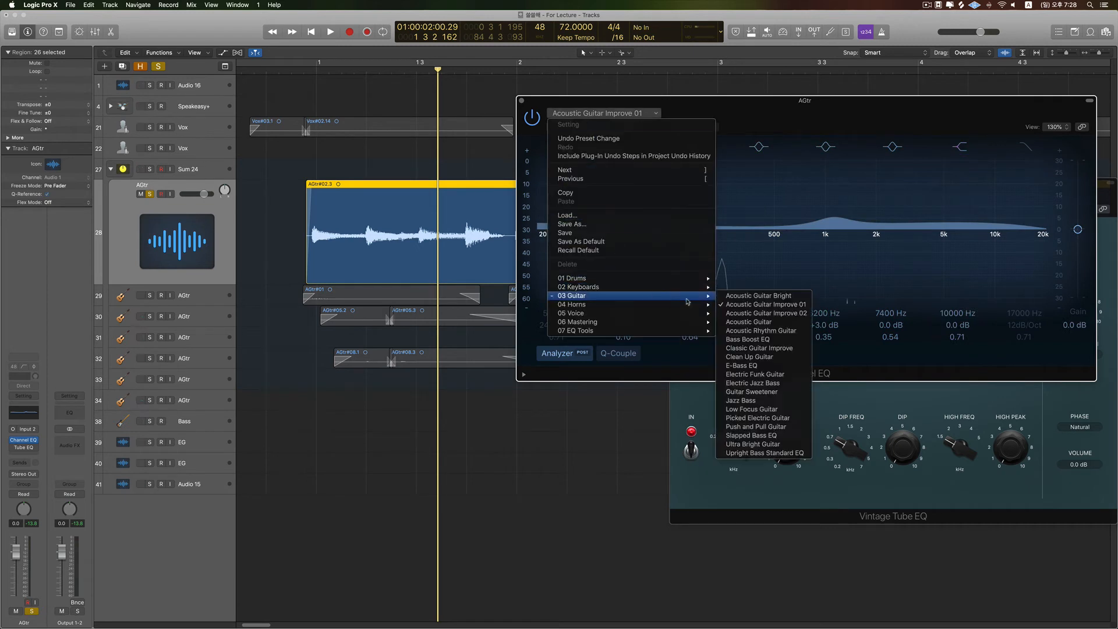
left_click(740, 315)
mouse_move(794, 210)
left_mouse_down()
mouse_move(799, 225)
mouse_move(783, 230)
mouse_move(792, 227)
left_mouse_up()
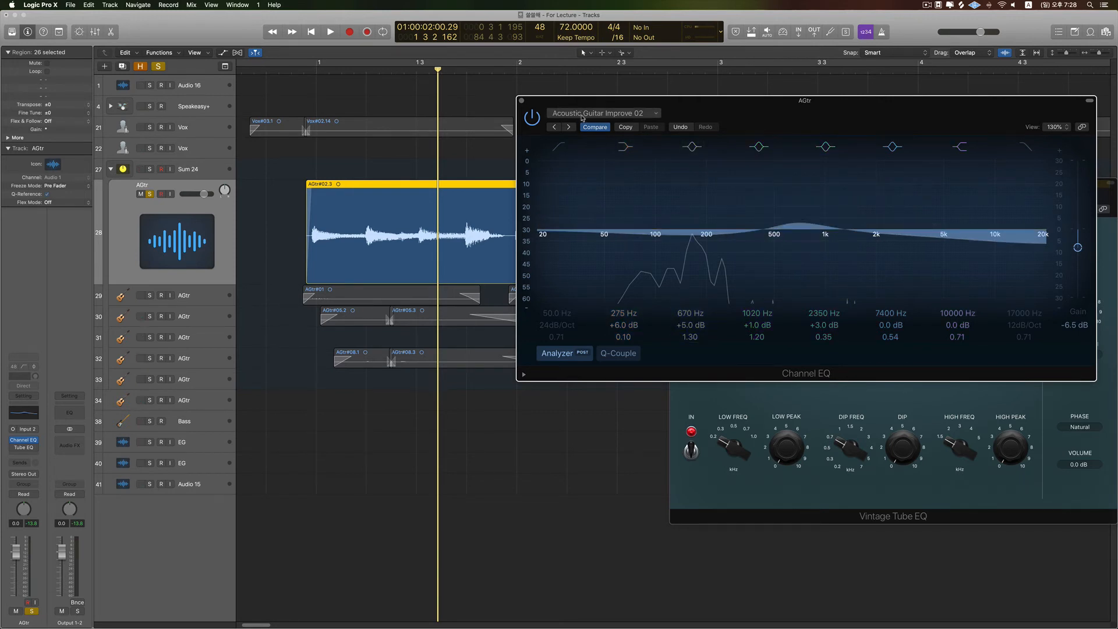
mouse_move(801, 223)
left_mouse_down()
mouse_move(803, 194)
mouse_move(804, 210)
left_mouse_up()
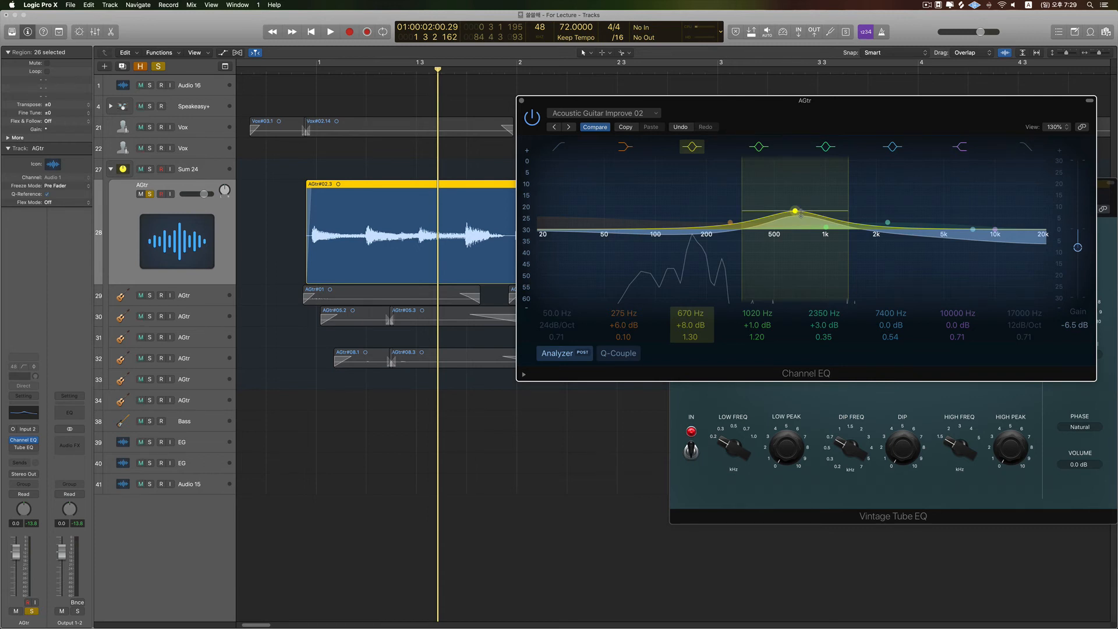
Reposition the Channel EQ window to uncover the Vintage Tube EQ's output controls, and load the Clean Up Kick drum preset
left_click_drag(809, 111, 800, 118)
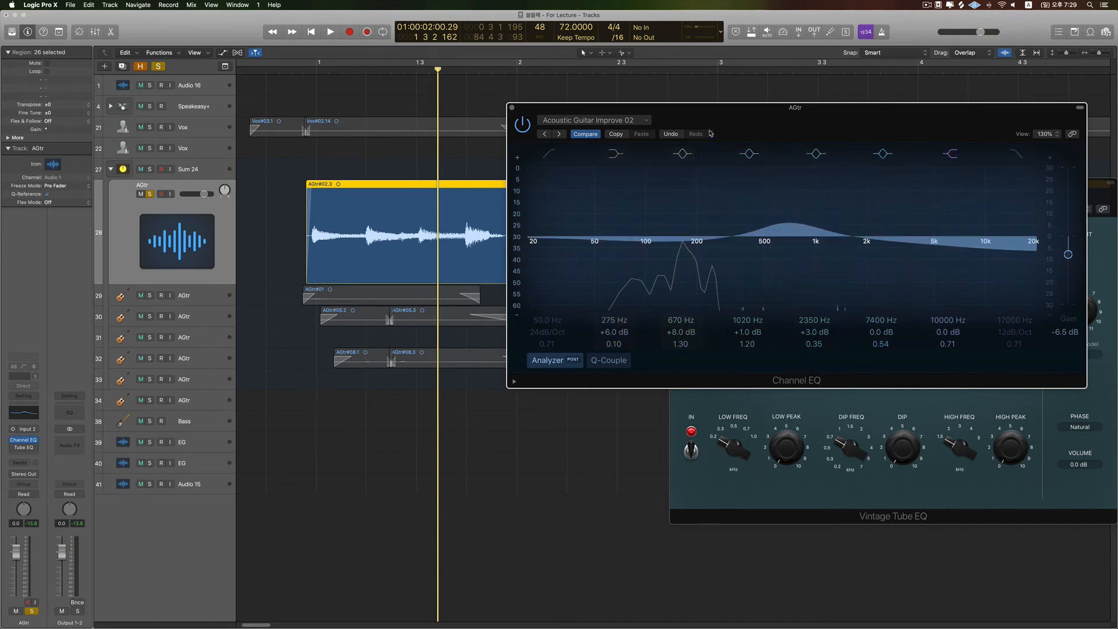
left_click_drag(734, 118, 707, 108)
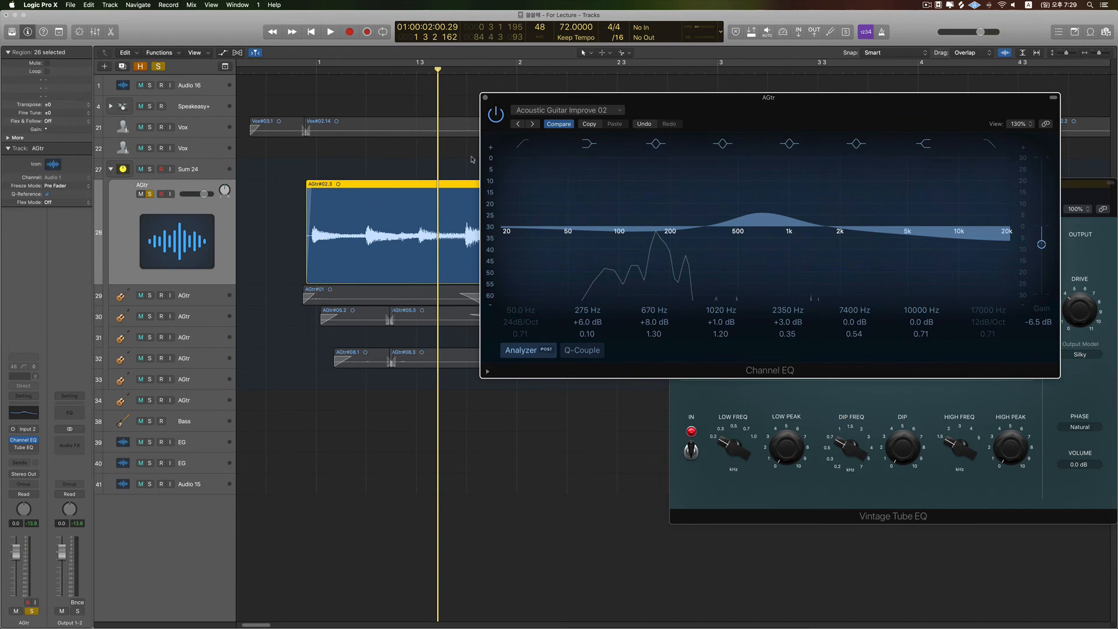
left_click(560, 110)
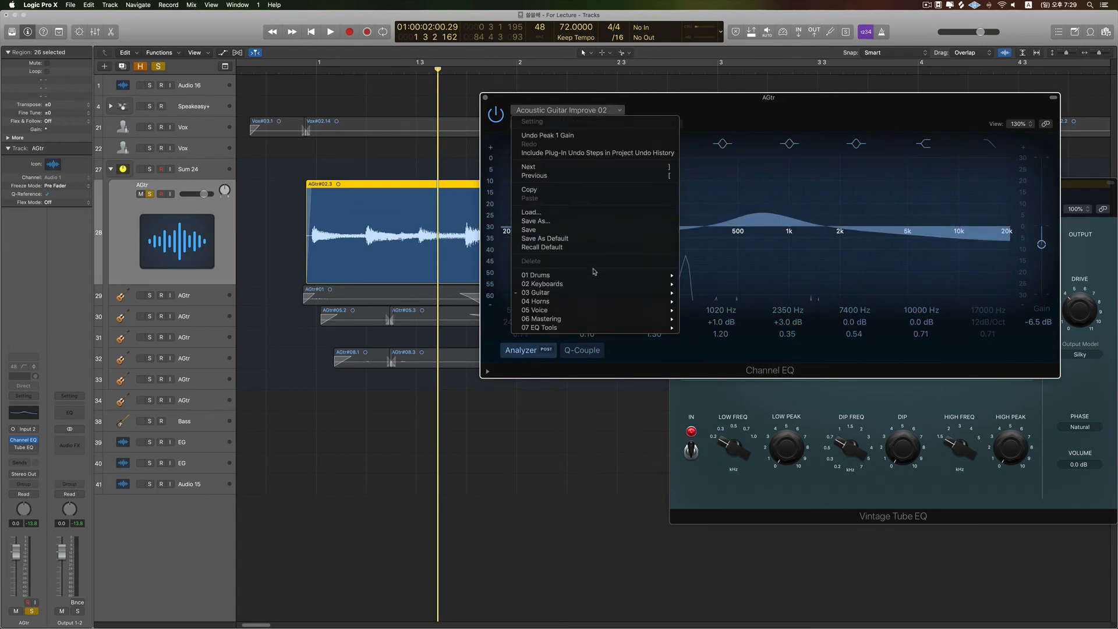
mouse_move(594, 276)
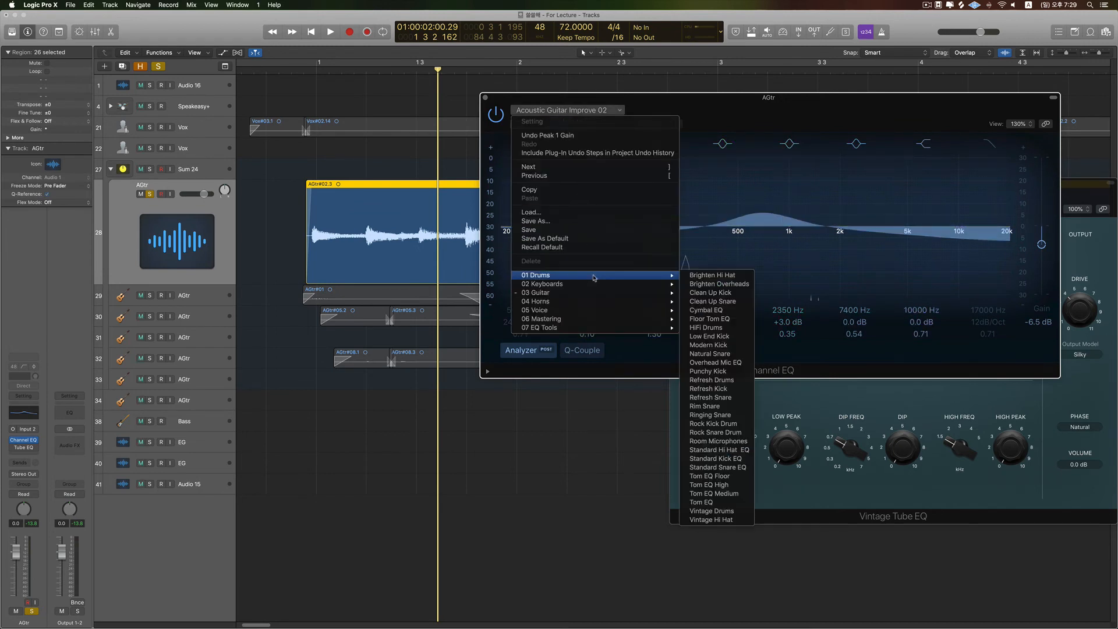
left_click(727, 293)
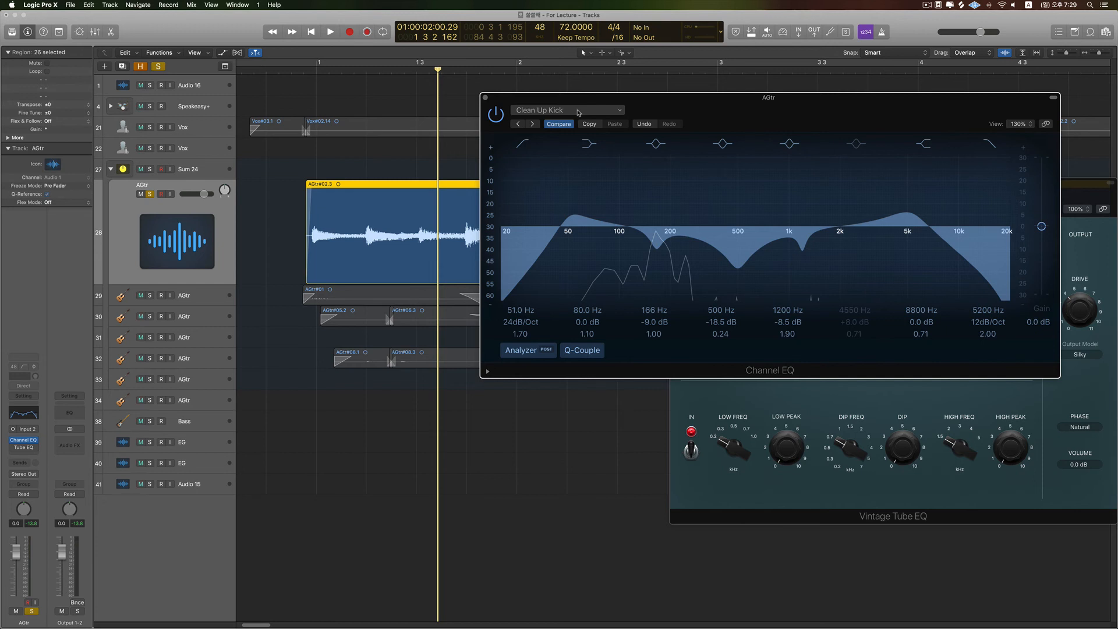
Move the Channel EQ window further aside, boost the 500 Hz band to +17.0 dB, and bring it down to -14.5 dB at 485 Hz
left_click_drag(683, 124, 658, 106)
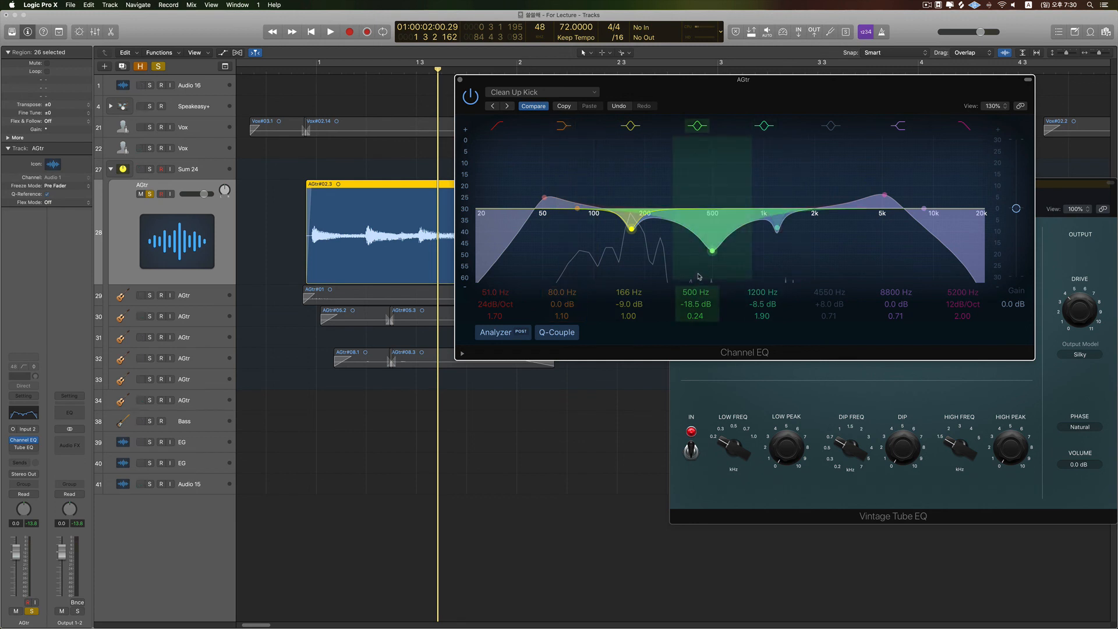
left_click_drag(713, 252, 713, 148)
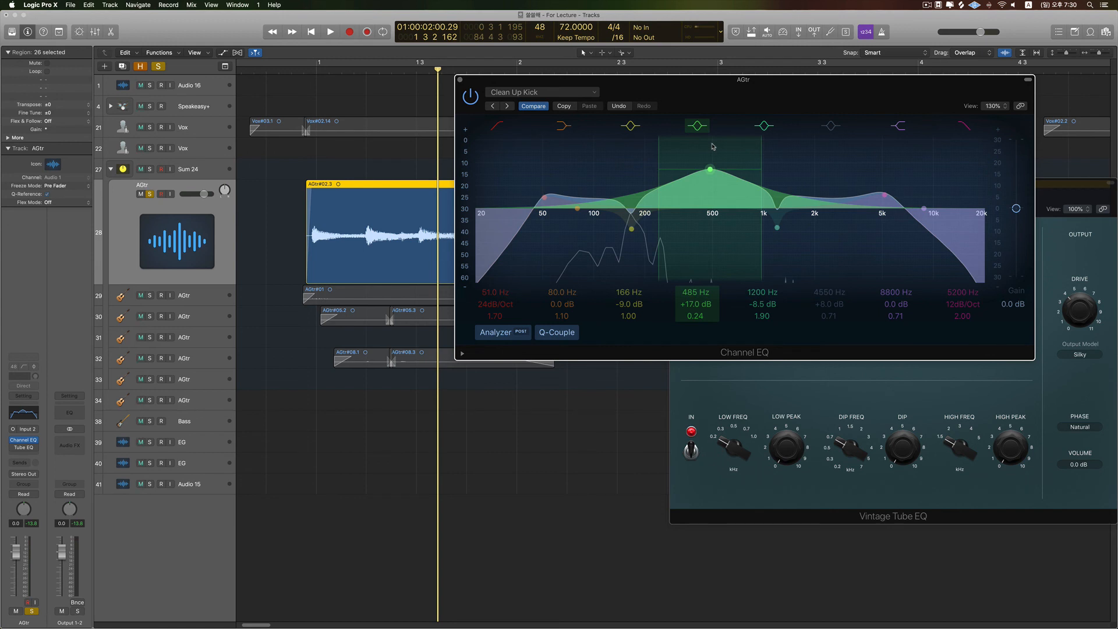
left_click_drag(713, 146, 714, 244)
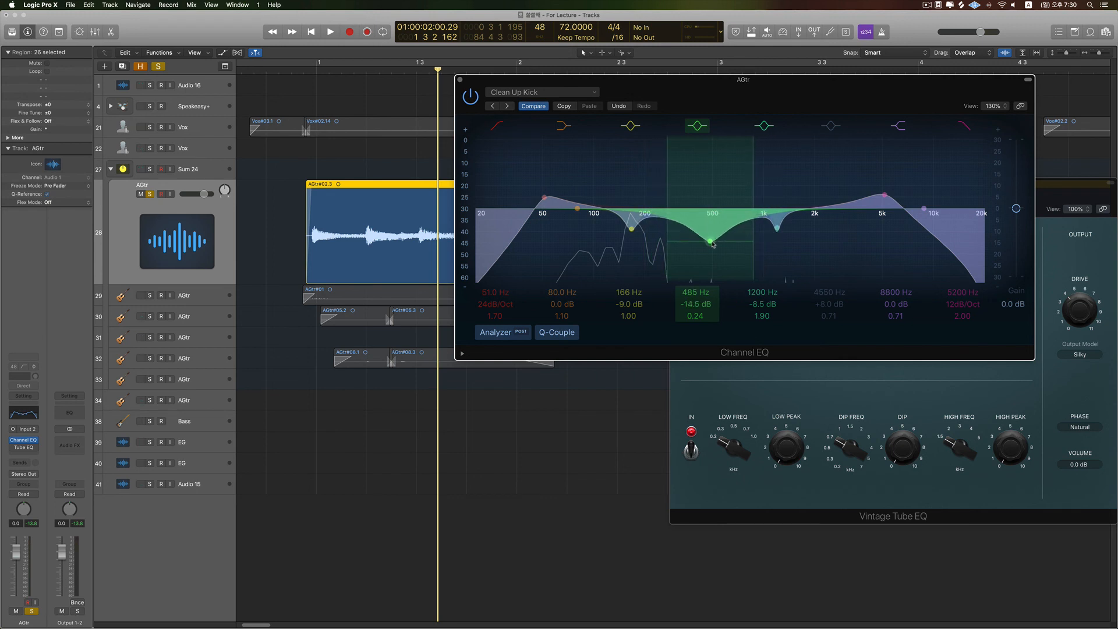